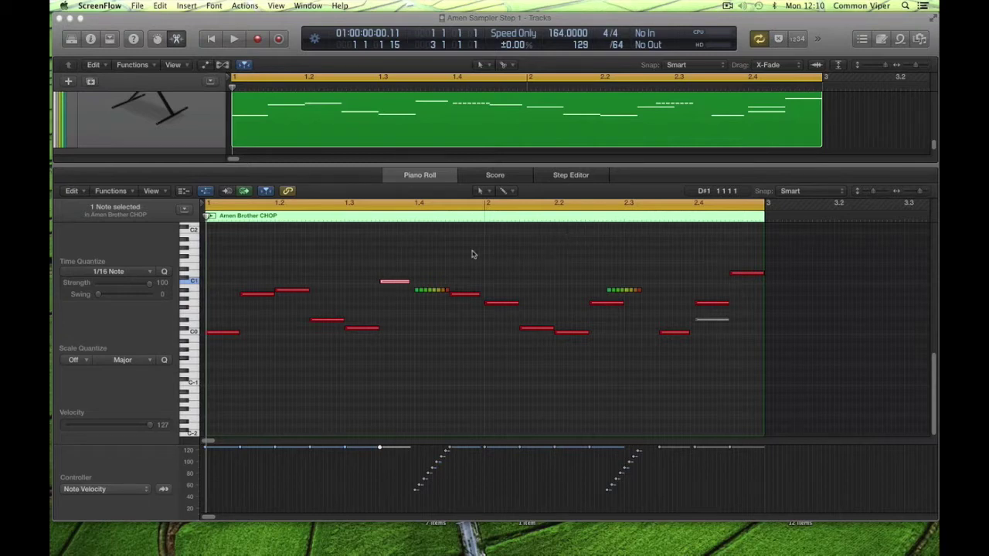
Deselect the pink note and swap the Piano Roll for the Mixer in the lower area.
left_click(468, 278)
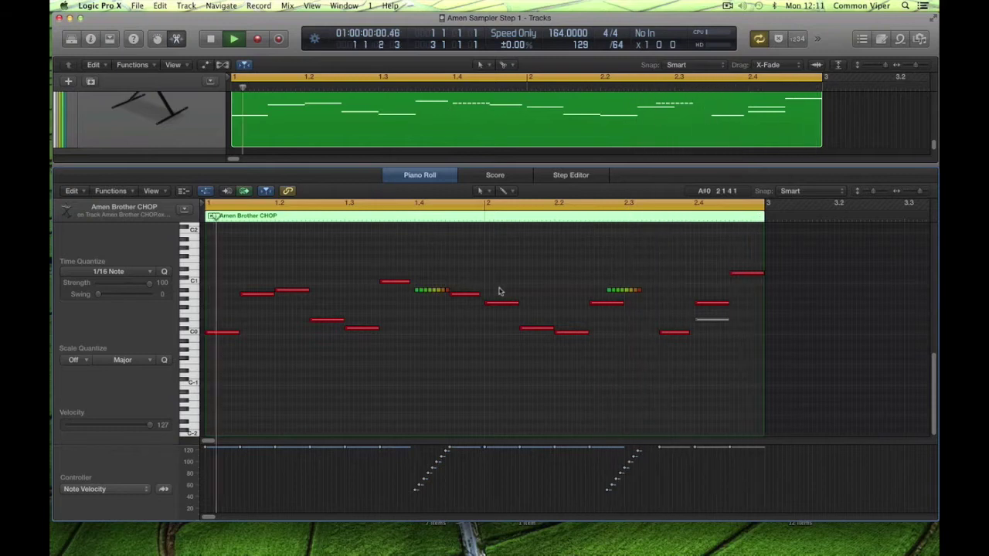
key("x")
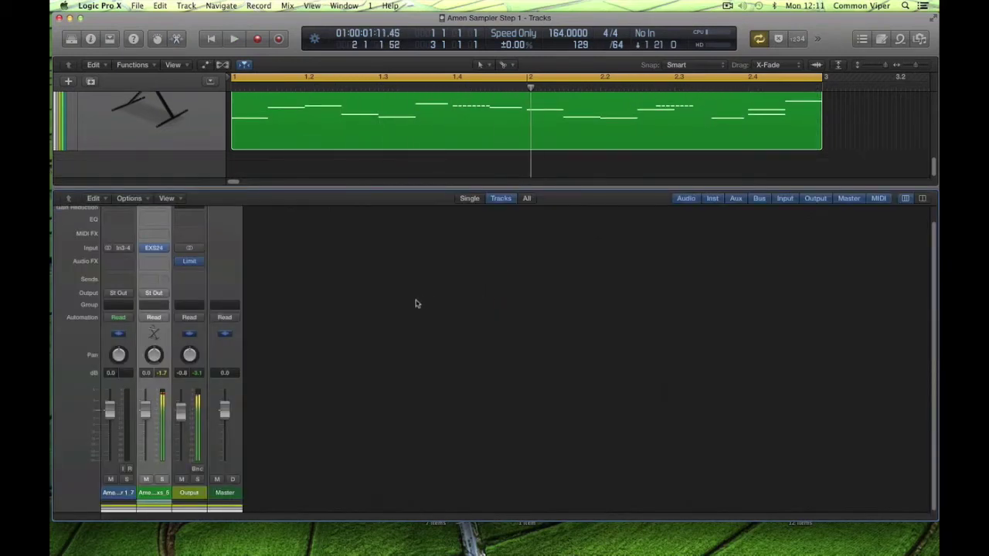
Load EXS24 as a multi-output instrument and add an aux for outputs 3-4 named SNARE1.
left_click(164, 248)
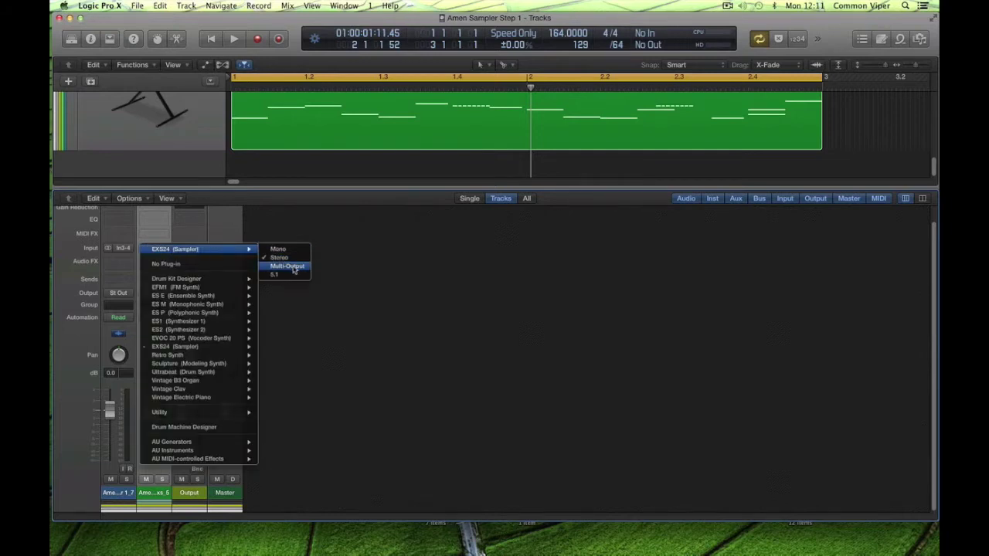
left_click(293, 268)
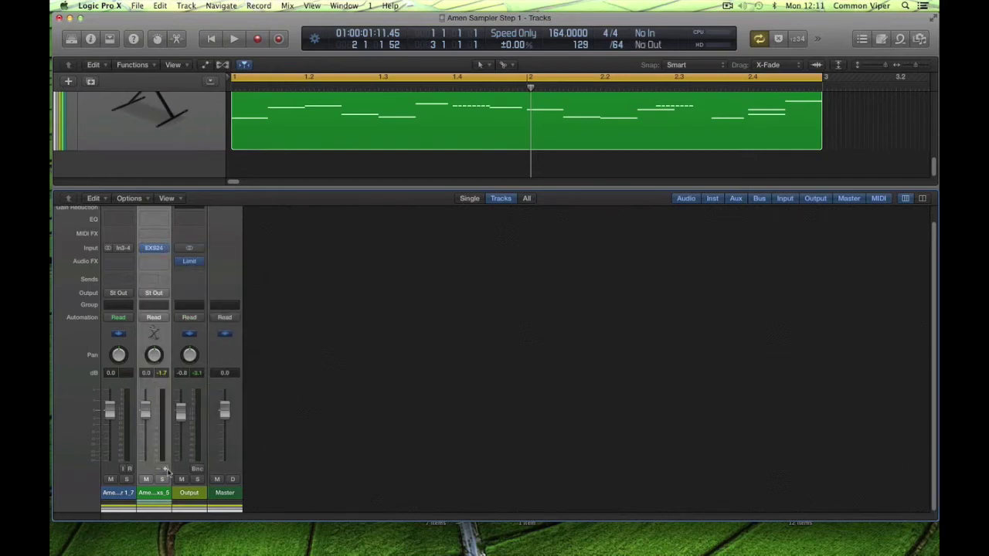
left_click(165, 469)
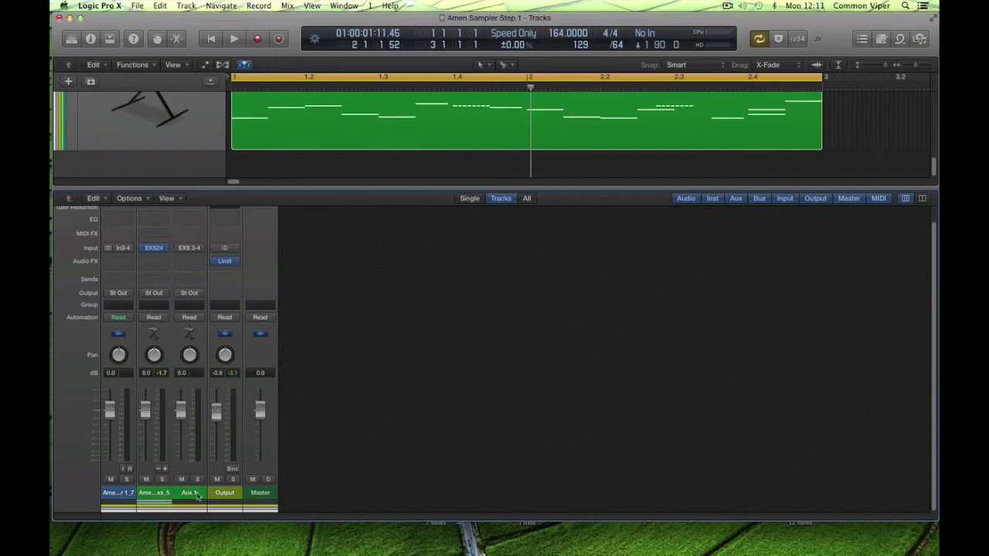
double_click(197, 495)
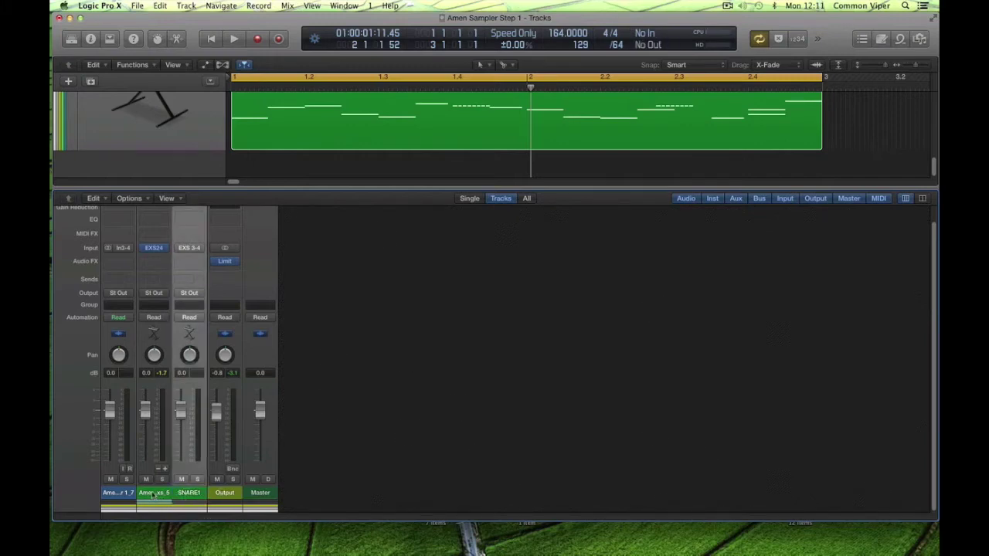
Colour the sampler and SNARE1 strips magenta, then open the EXS24 panel.
left_click(152, 496)
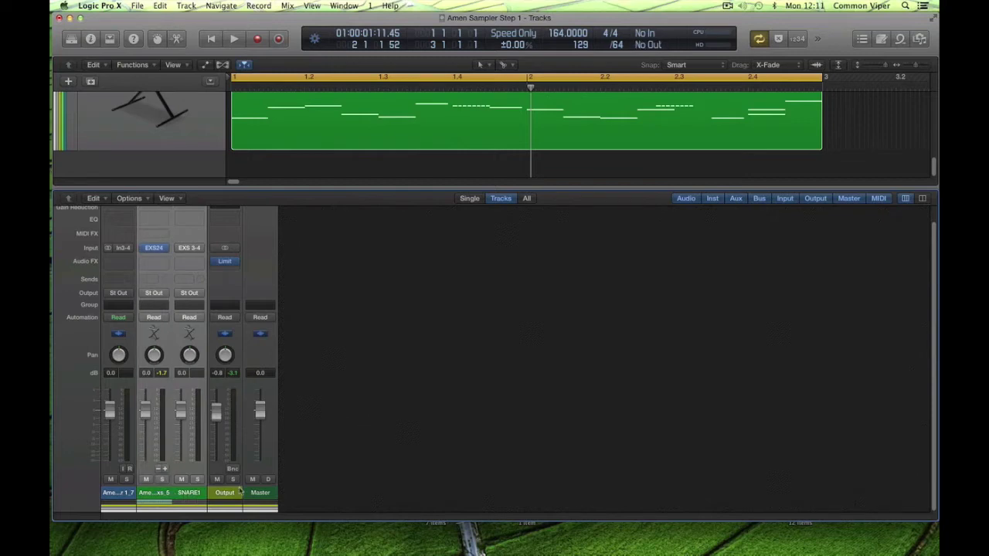
key("alt+c")
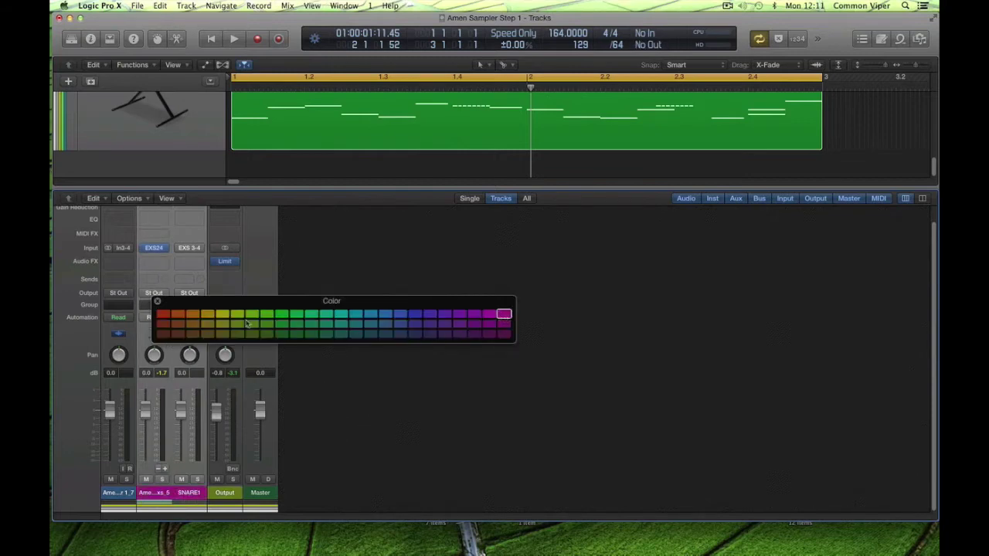
left_click(158, 302)
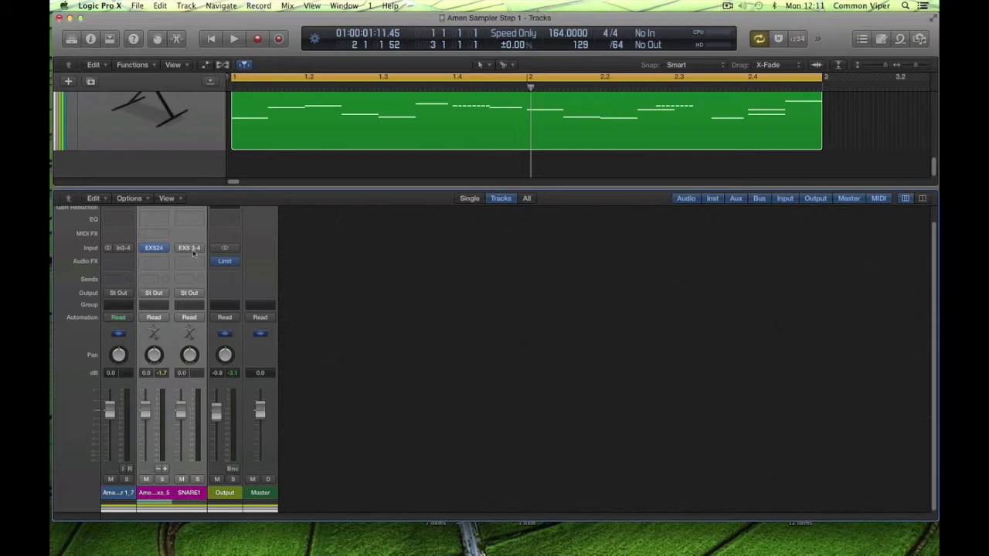
left_click(153, 248)
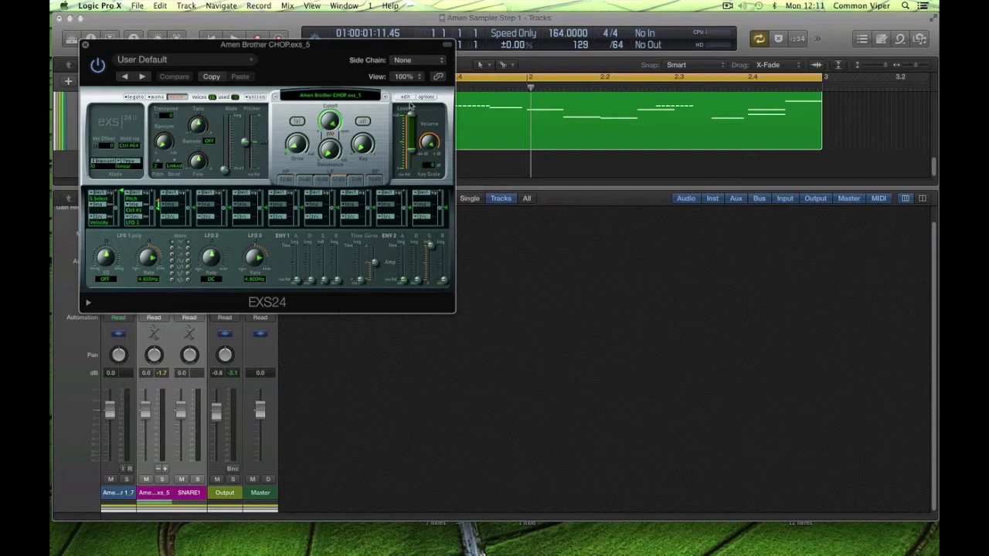
Open the EXS24 zone editor, play the loop, and route the A#0 zone to output 3-4.
left_click(405, 96)
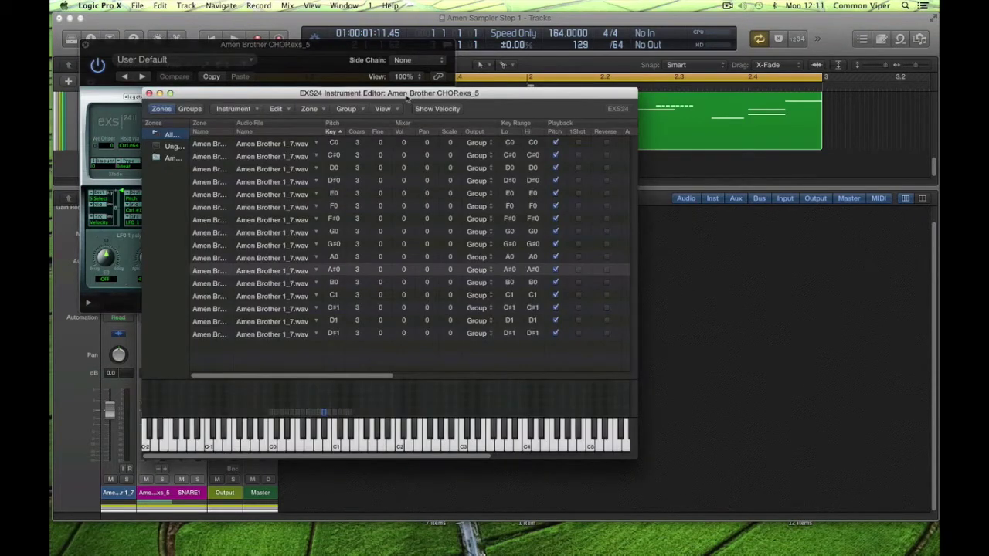
key("space")
left_click(475, 270)
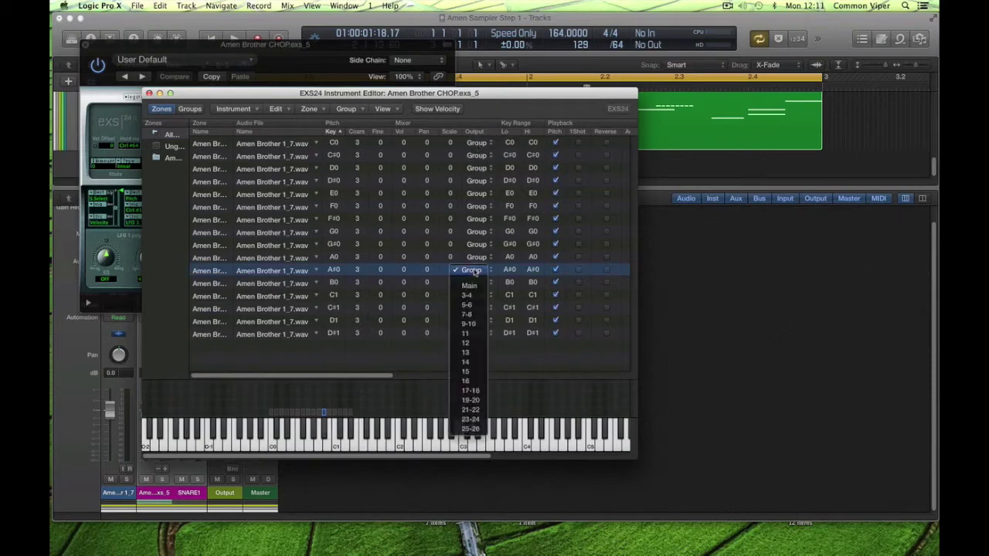
left_click(469, 296)
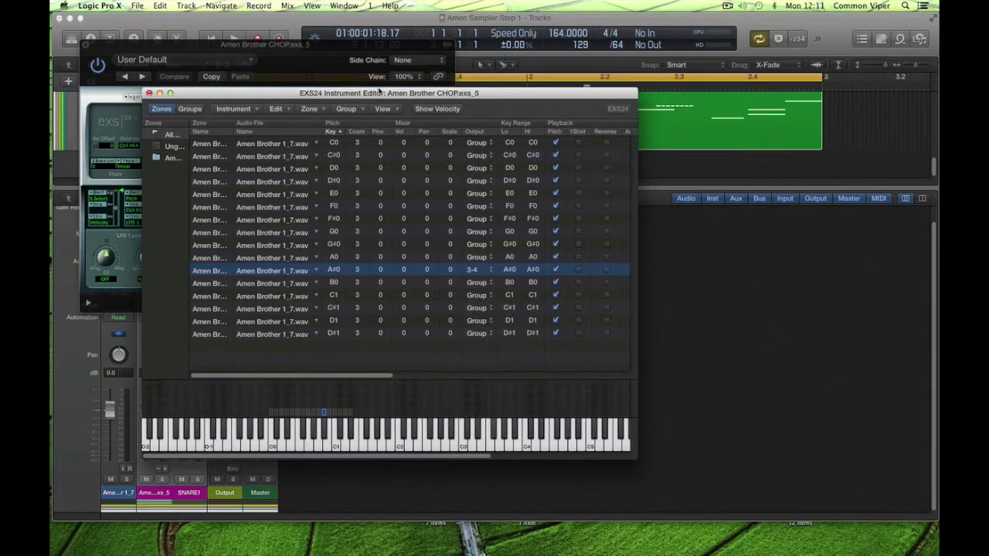
left_click_drag(379, 92, 584, 15)
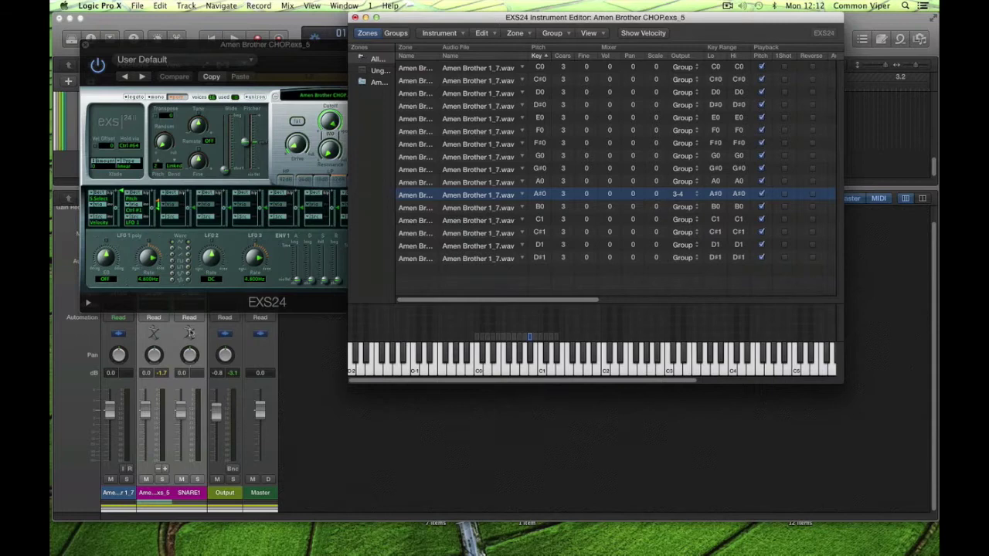
Close EXS24, play the loop soloing then unsoloing SNARE1, and select the sampler and SNARE1 strips.
left_click(86, 45)
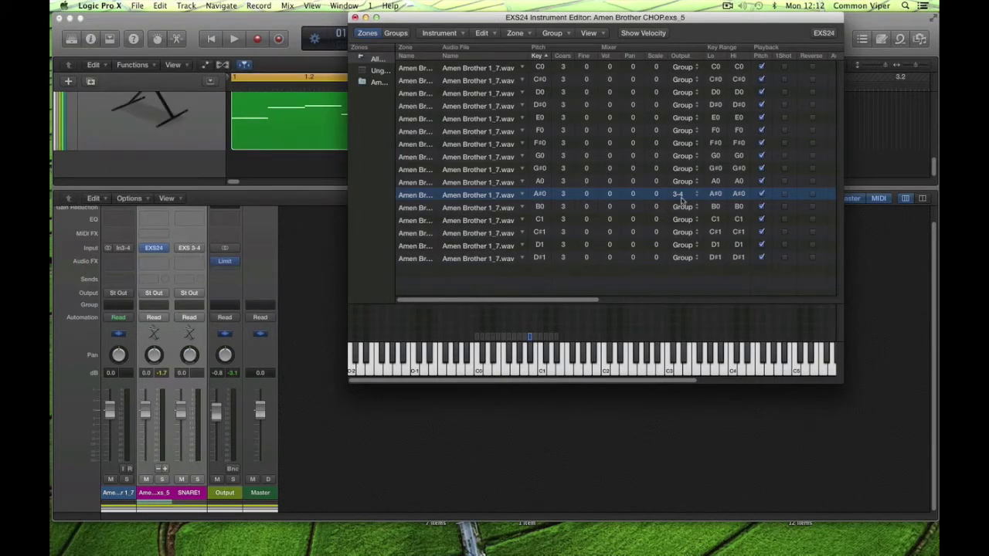
key("space")
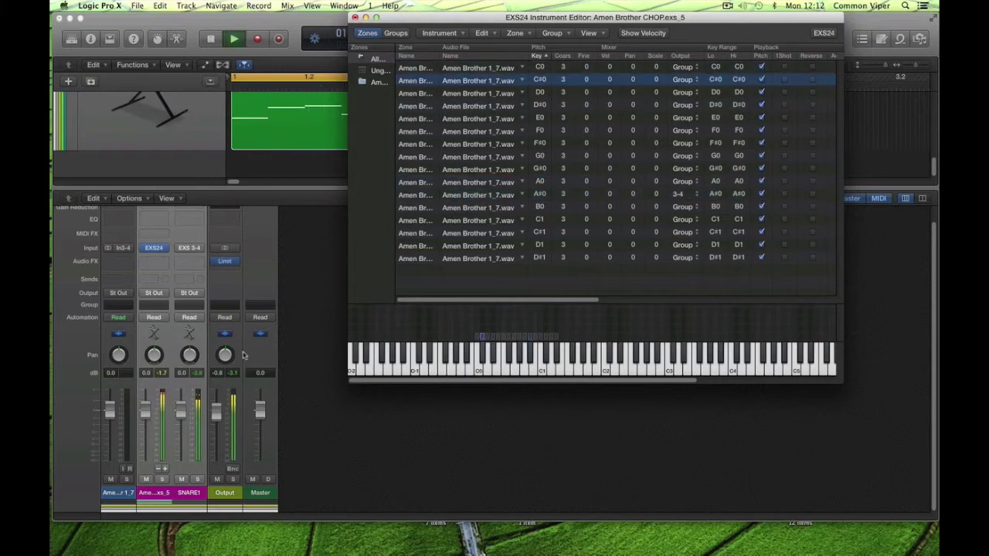
left_click(309, 453)
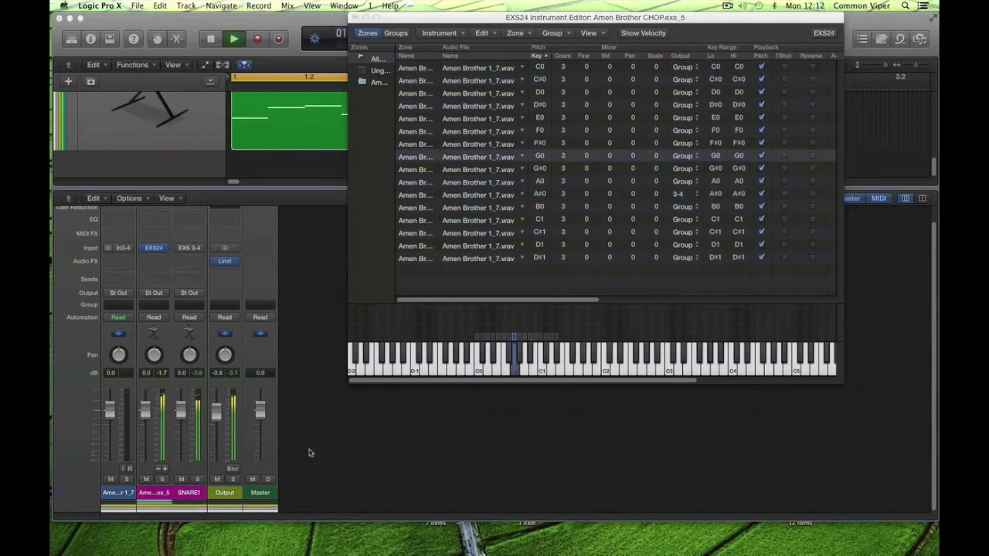
left_click(198, 480)
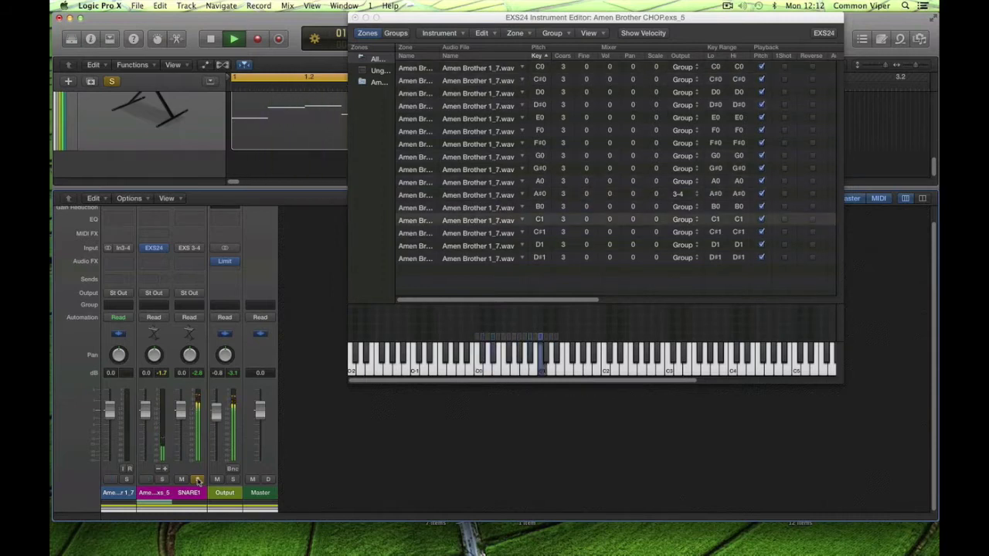
left_click(198, 480)
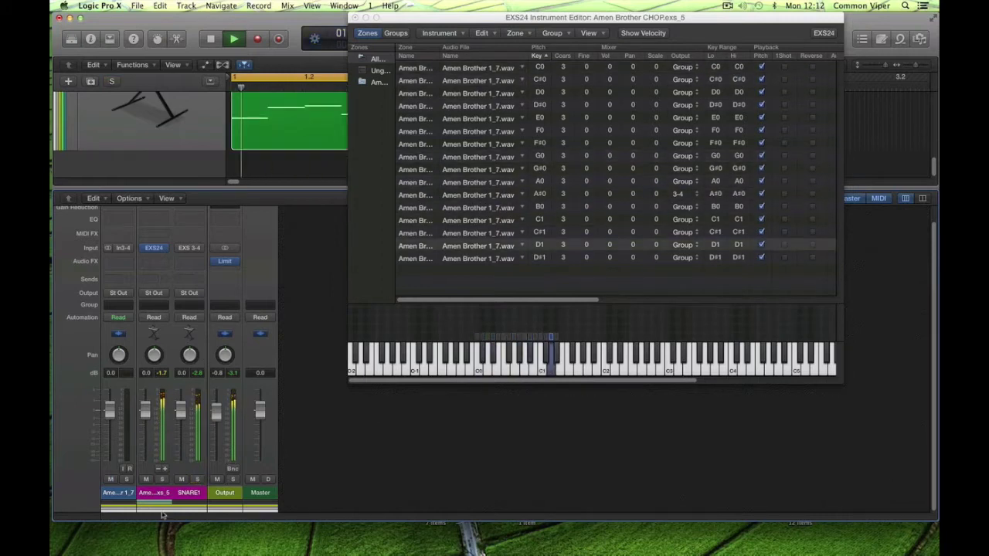
left_click(193, 495)
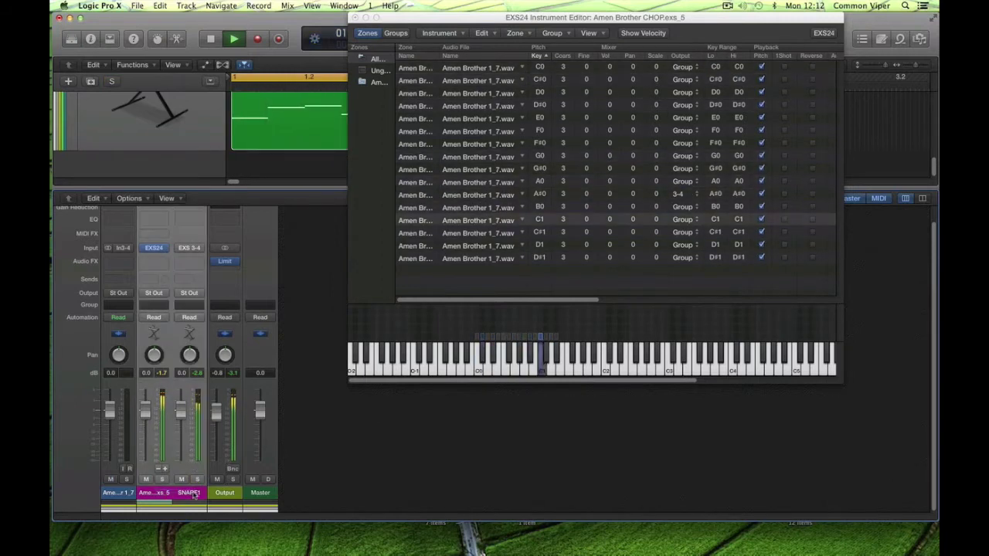
Send the sampler and SNARE1 strips to Bus 1, creating a new aux.
left_click(151, 279)
mouse_move(170, 332)
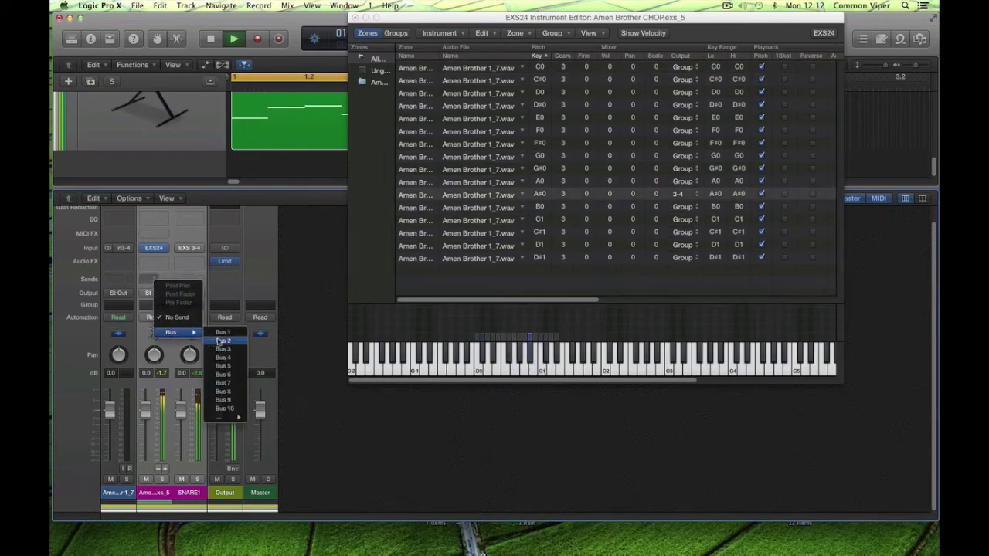
left_click(223, 333)
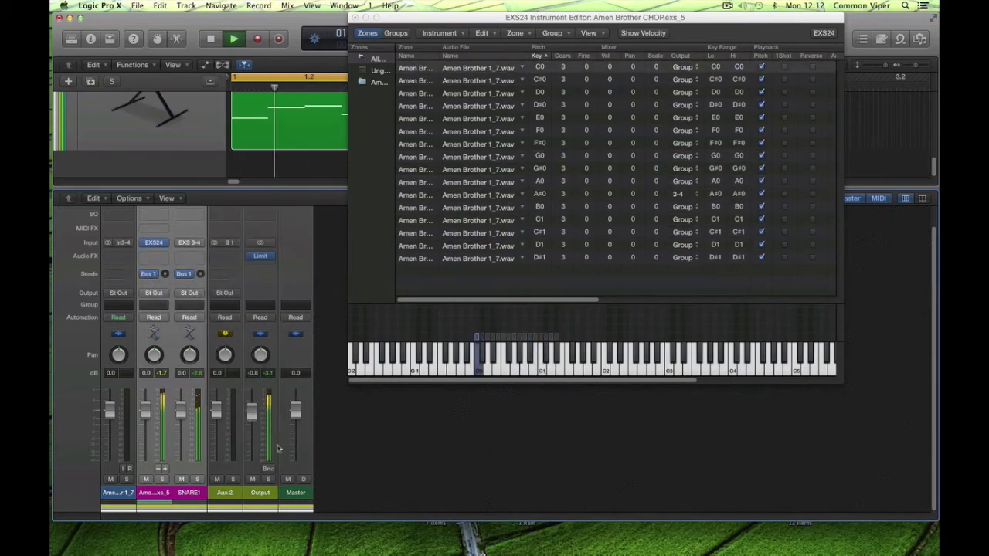
Rename the new aux DELAY and colour it yellow.
left_click(226, 495)
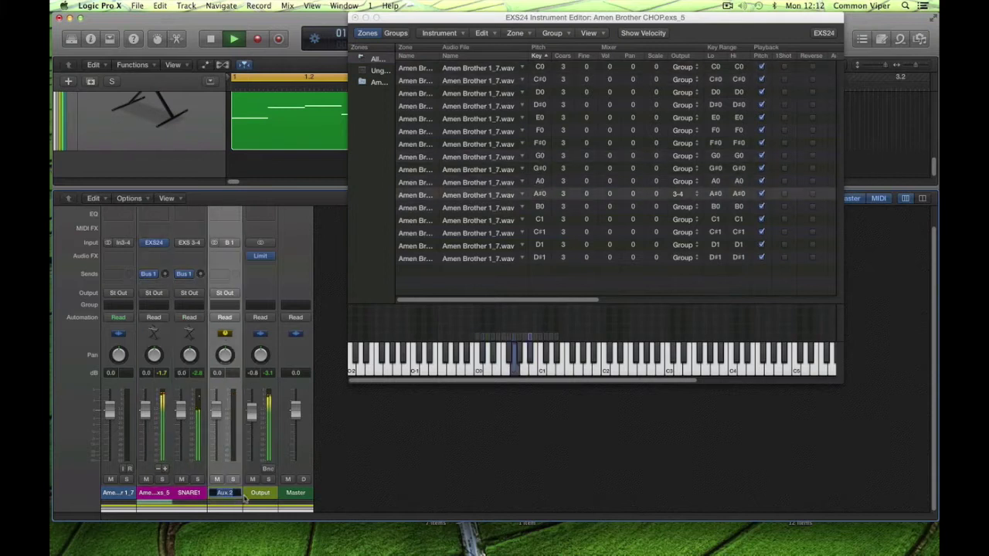
type("DELAY")
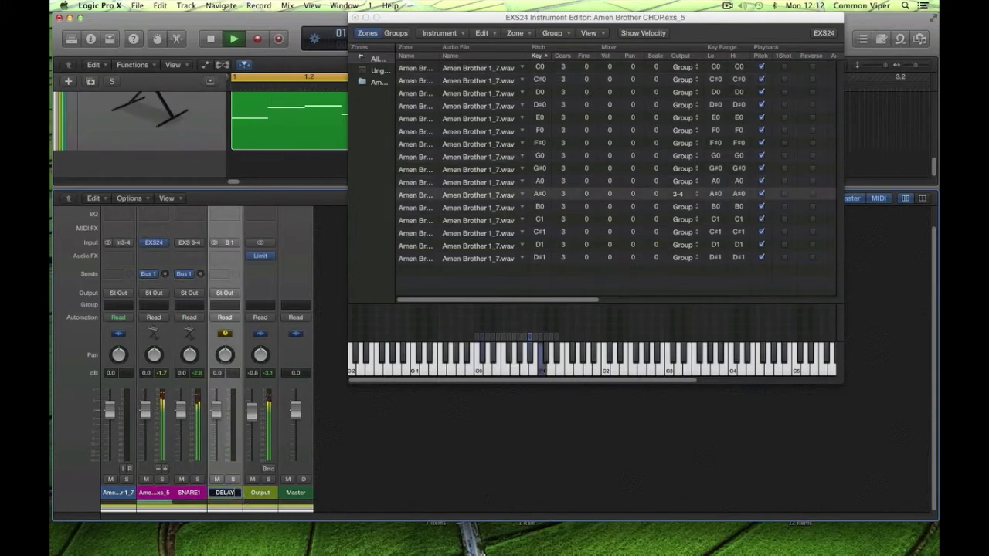
key("Return")
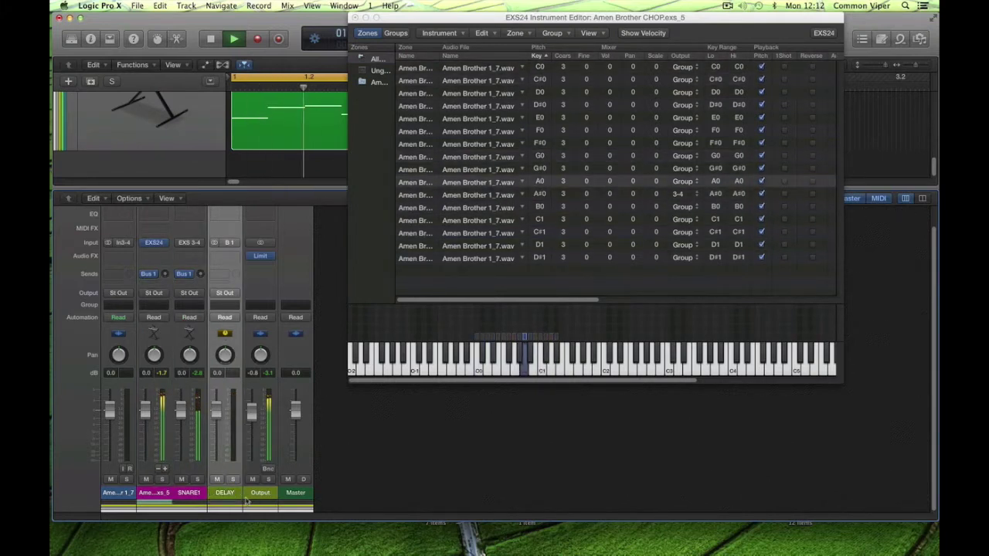
key("alt+c")
left_click(222, 315)
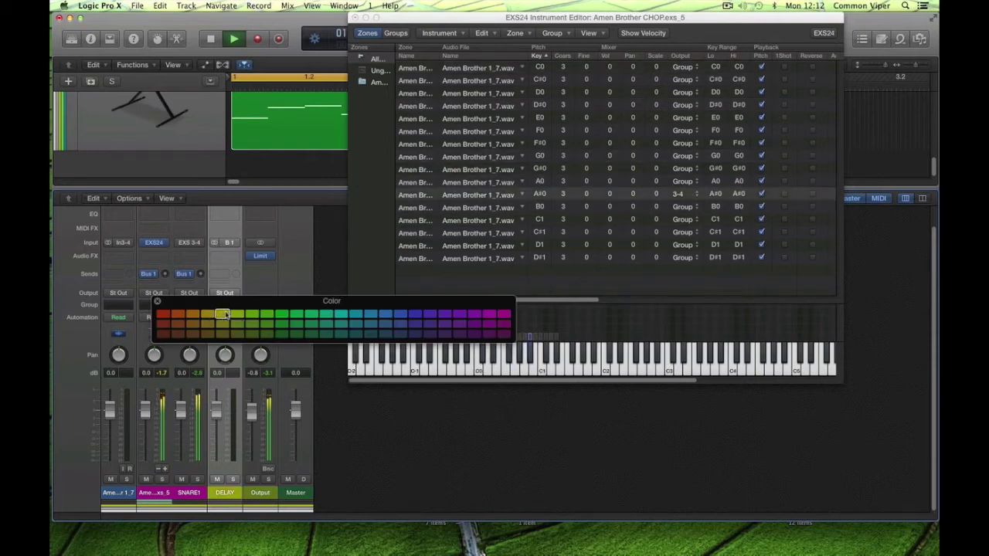
left_click(157, 304)
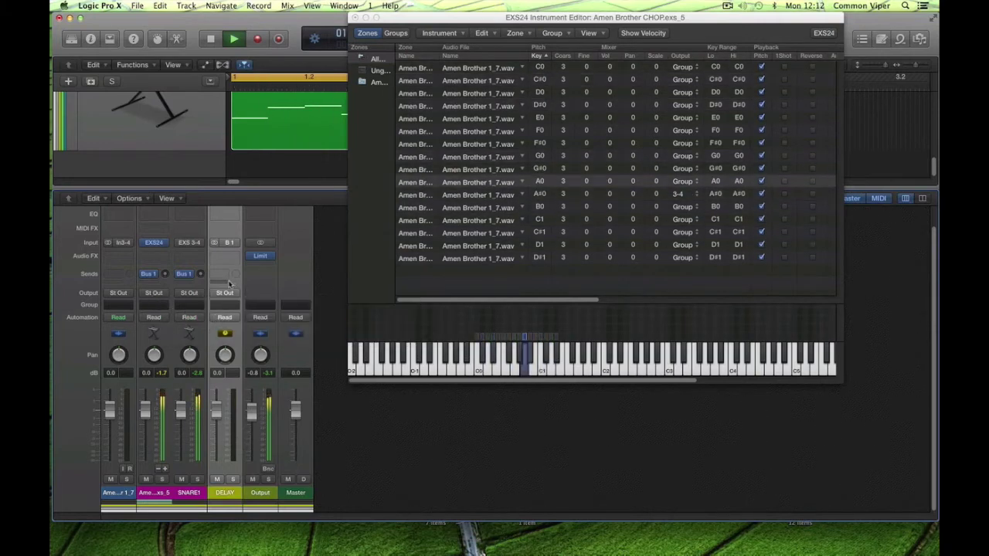
Insert a stereo Tape Delay on the DELAY aux.
left_click(225, 255)
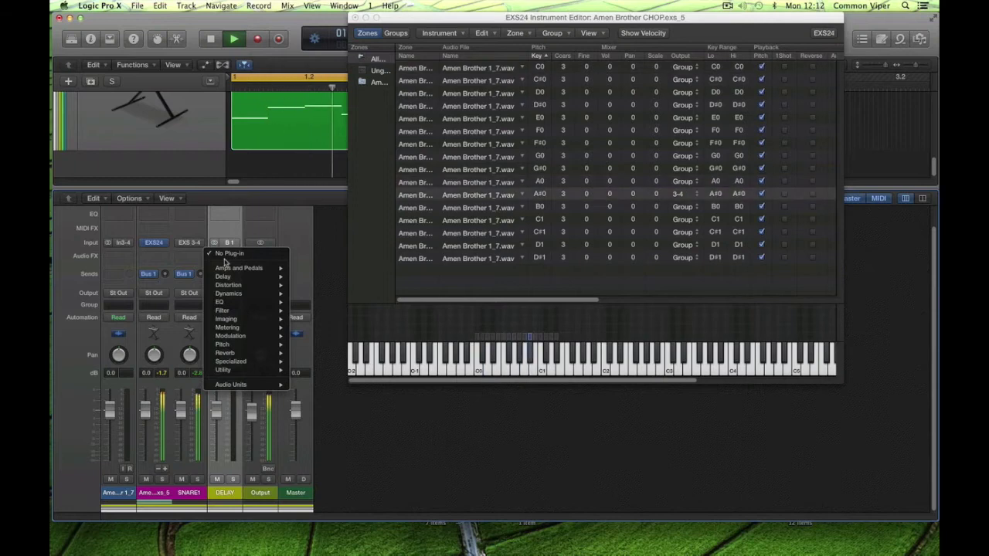
mouse_move(232, 275)
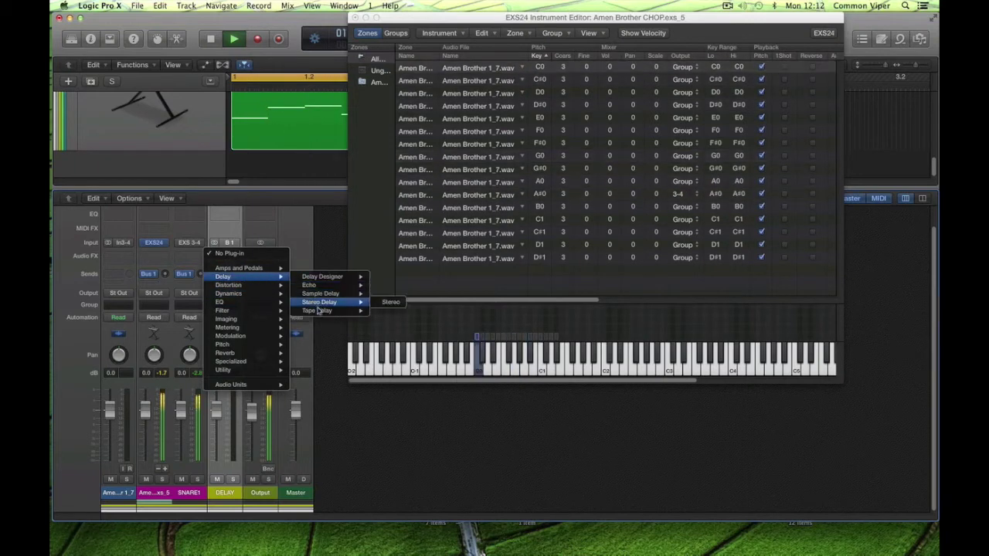
mouse_move(332, 309)
left_click(390, 309)
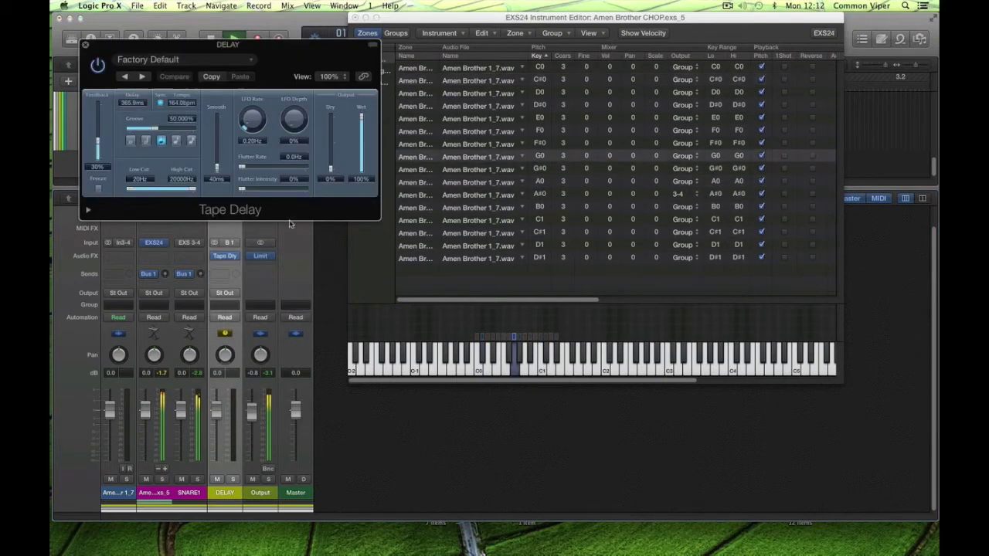
Try the 1\16 Note Feedback preset, settle on 1\8 Note Dotted Dub, and solo SNARE1.
left_click(194, 60)
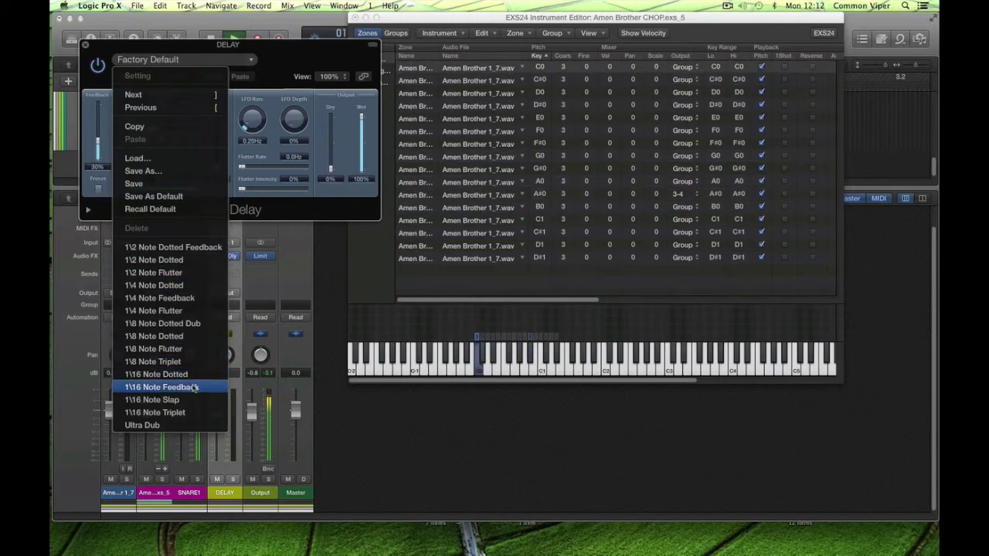
left_click(239, 374)
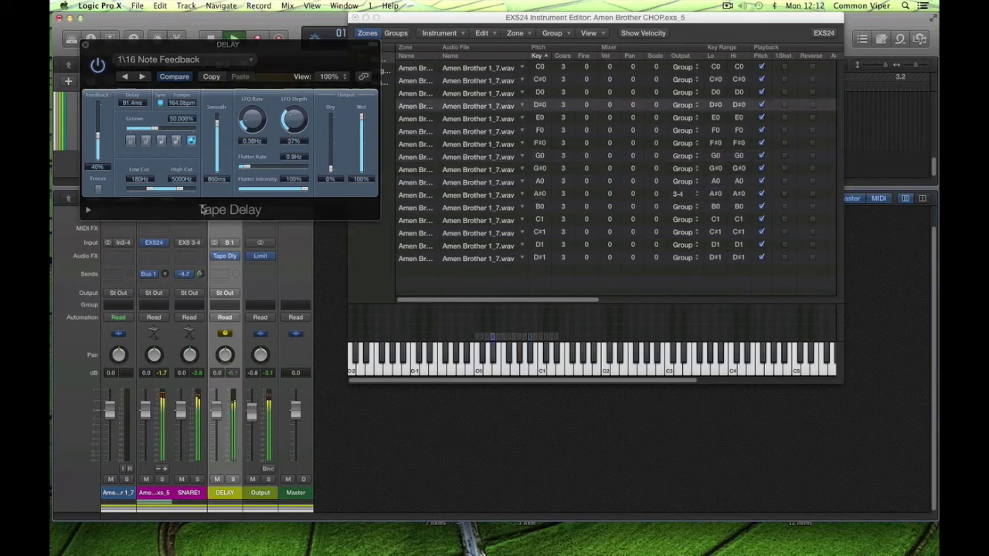
left_click(169, 60)
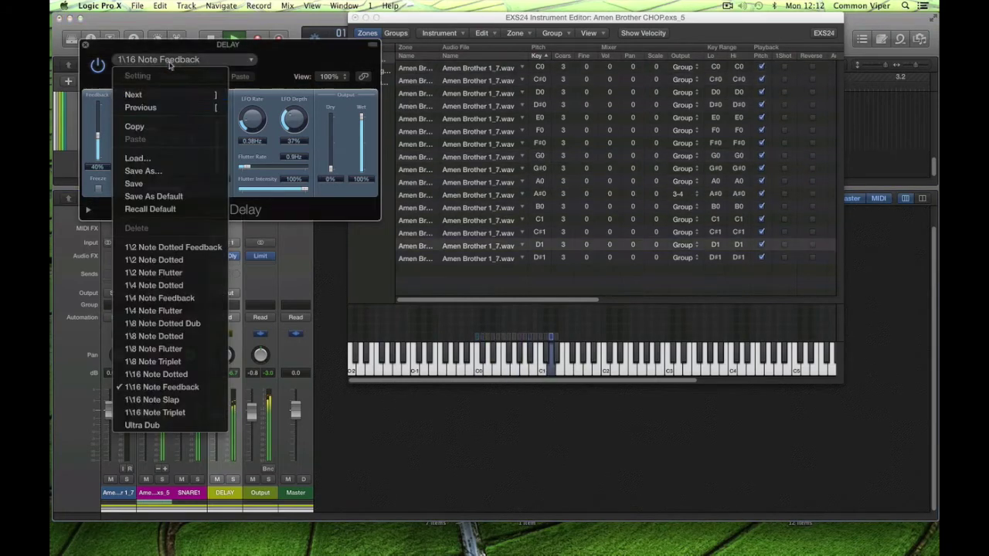
left_click(185, 323)
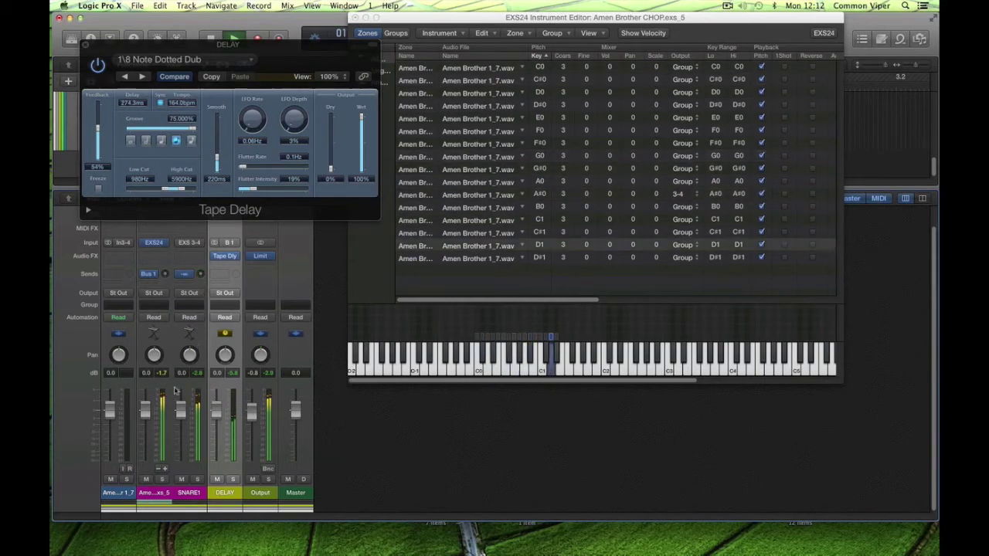
left_click(197, 480)
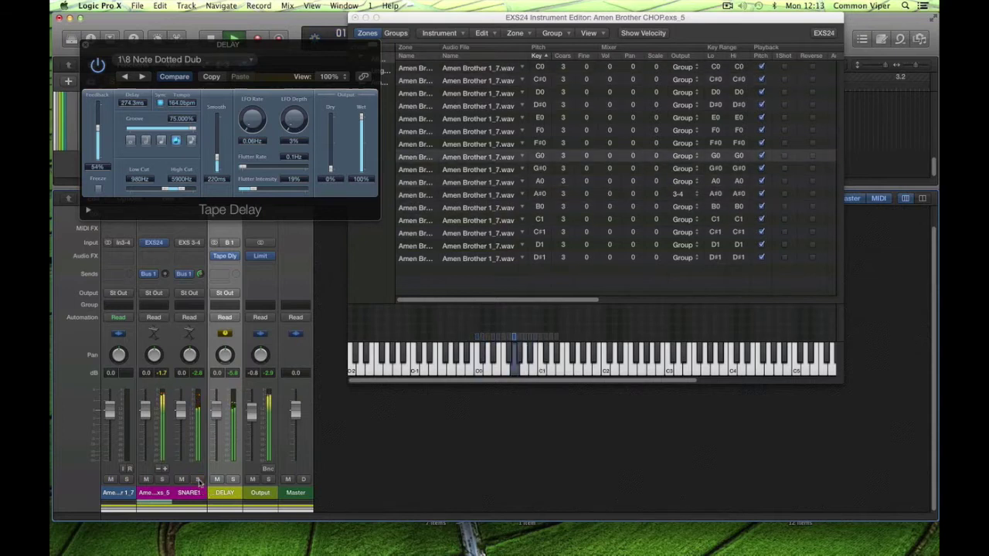
Reduce the Tape Delay groove, try another note value, and shift the filter band lower.
left_click(190, 130)
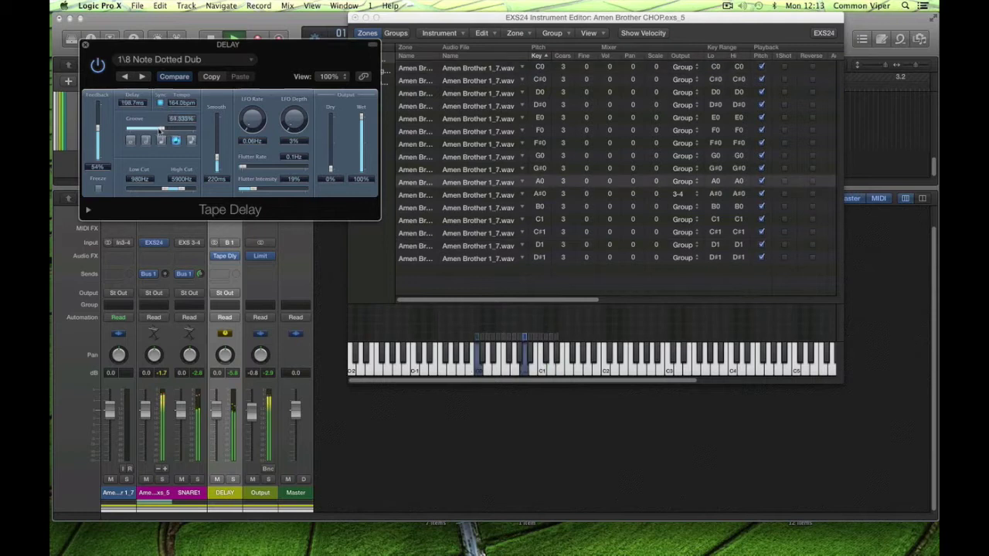
left_click_drag(190, 130, 129, 131)
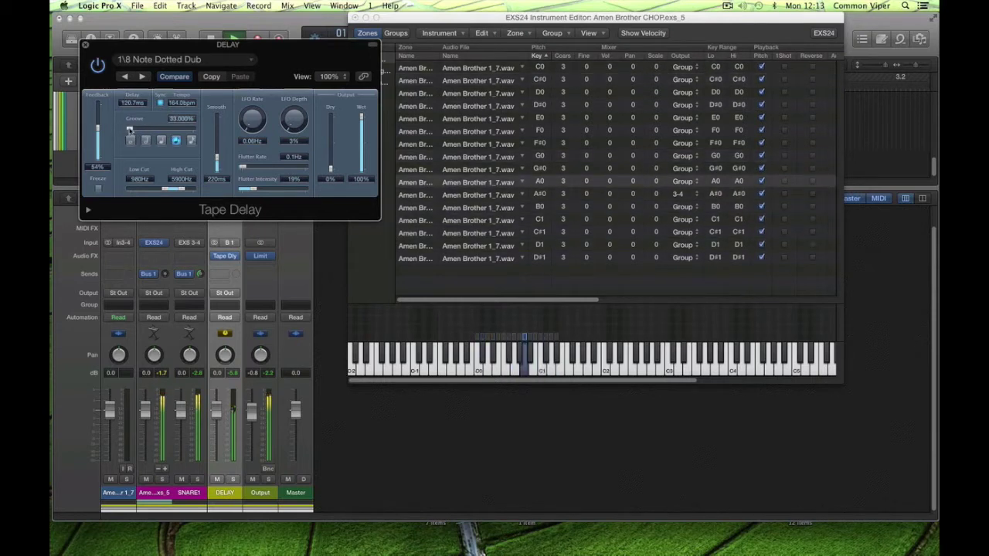
left_click(192, 140)
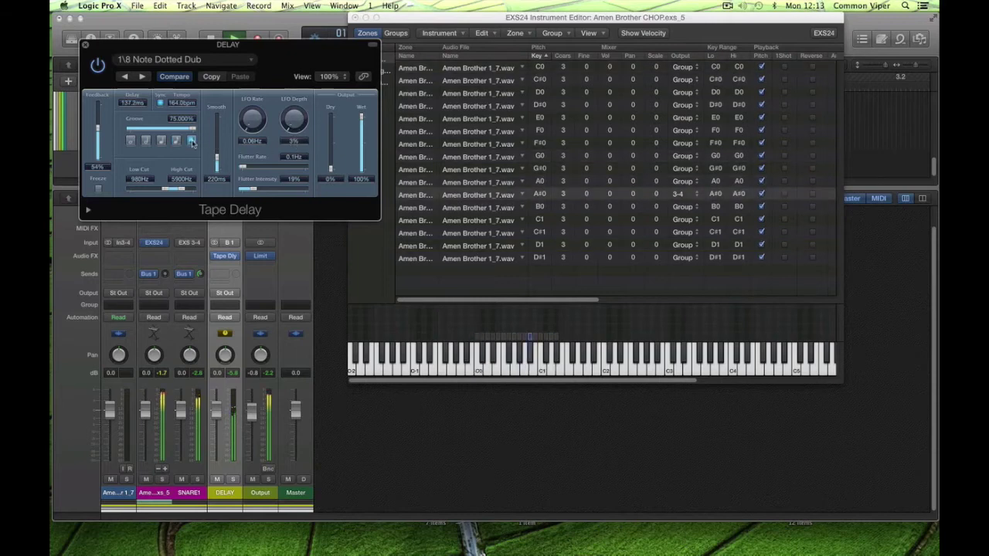
left_click_drag(186, 129, 114, 130)
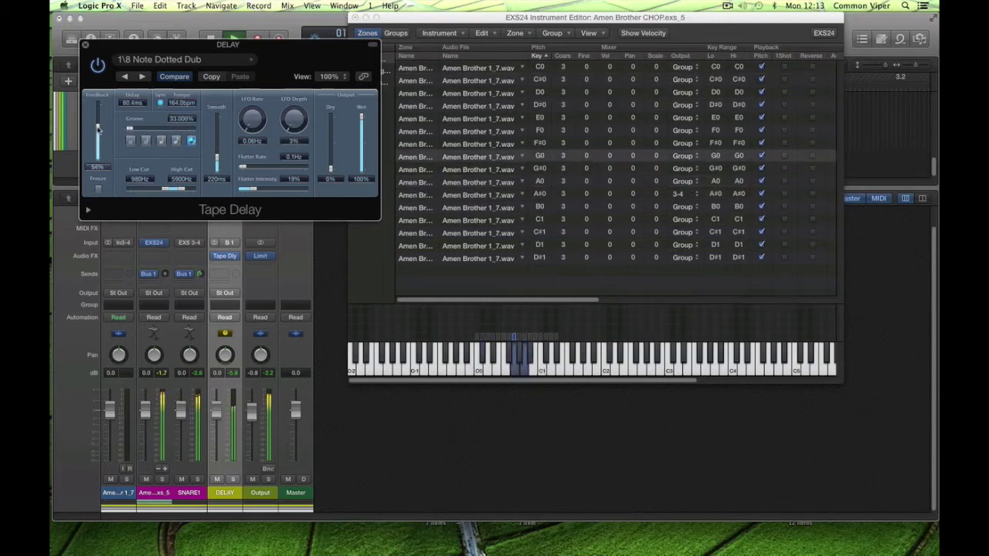
mouse_move(173, 190)
left_mouse_down()
mouse_move(150, 190)
mouse_move(181, 190)
mouse_move(142, 191)
mouse_move(178, 194)
left_mouse_up()
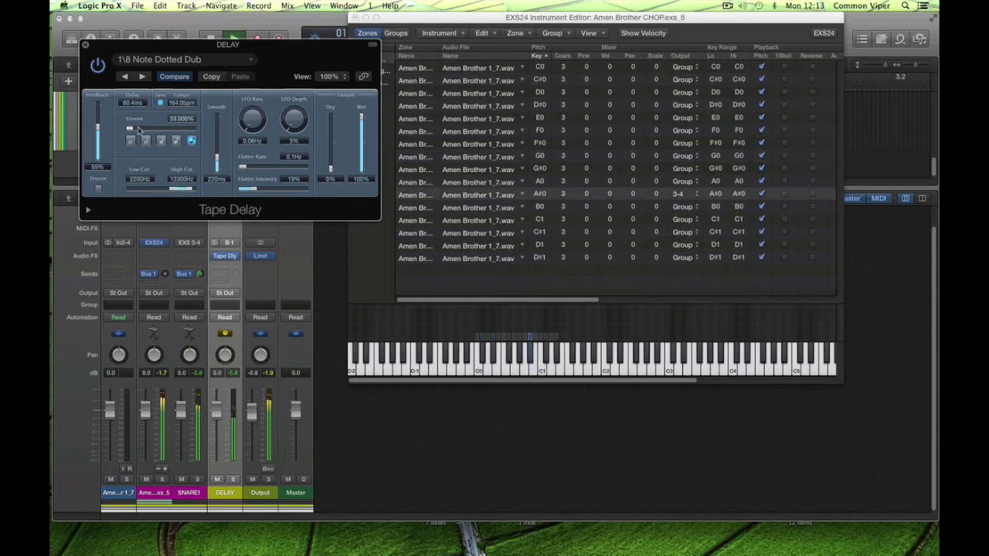
Set a 274.3 ms delay time, filter to 770–4780 Hz, and raise feedback to 53%.
left_click(176, 141)
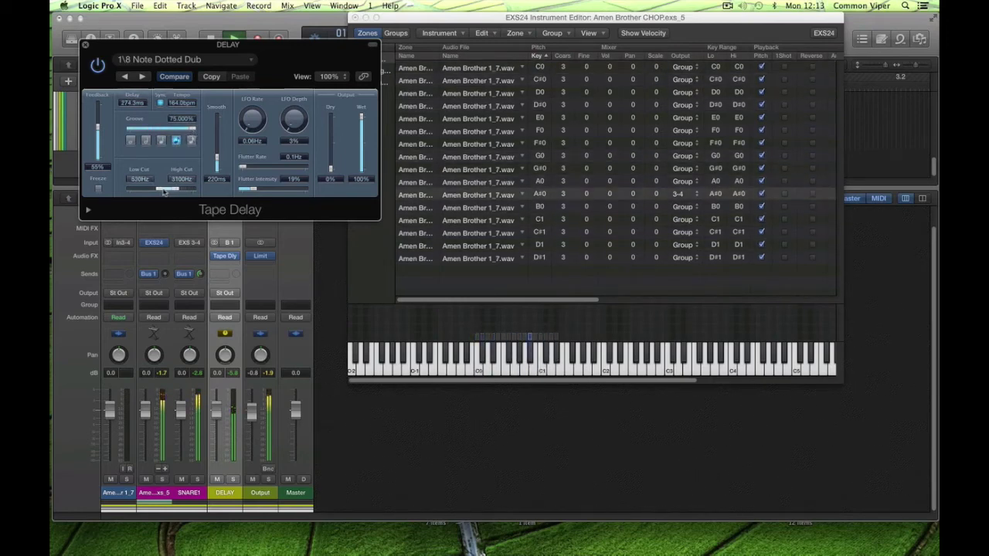
mouse_move(179, 189)
left_mouse_down()
mouse_move(158, 192)
mouse_move(176, 192)
left_mouse_up()
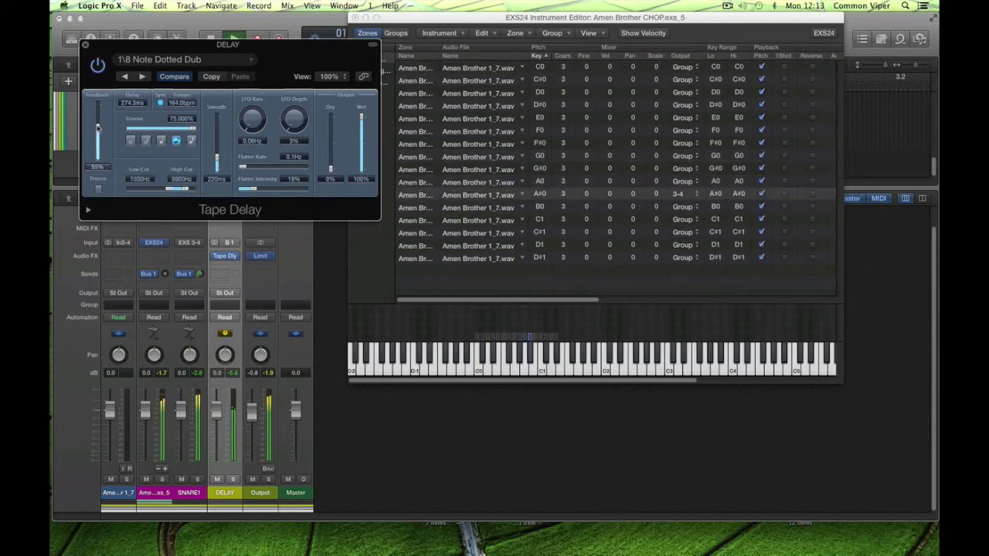
left_click_drag(98, 127, 98, 123)
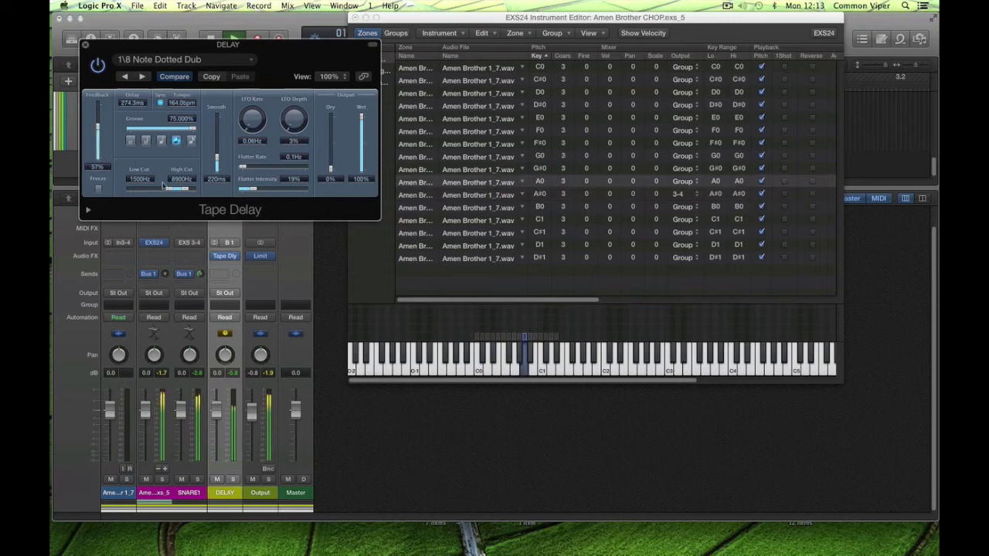
mouse_move(176, 191)
left_mouse_down()
mouse_move(159, 190)
mouse_move(171, 191)
left_mouse_up()
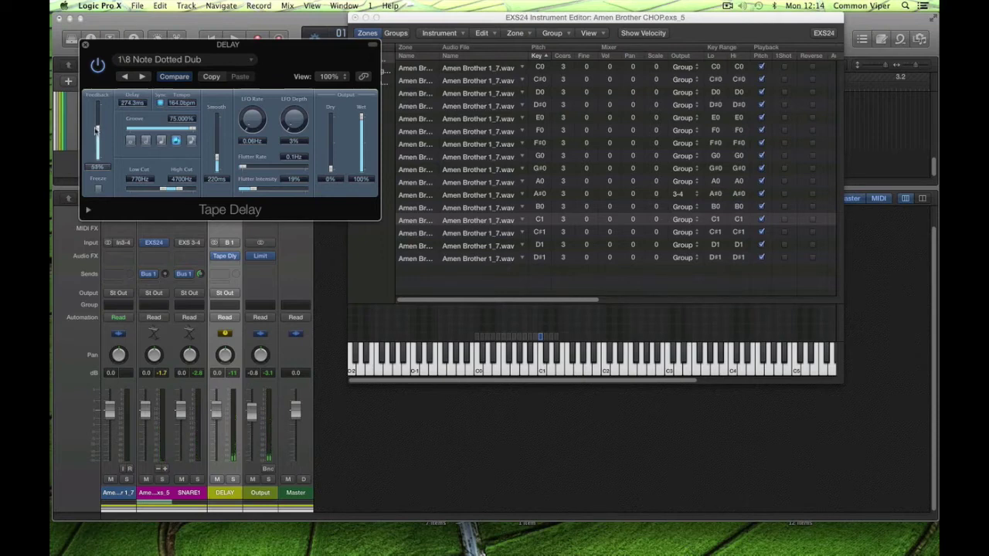
Audition the A#0 and D0 snare slices in the EXS24 editor, then return to the mixer's new aux.
left_click(479, 370)
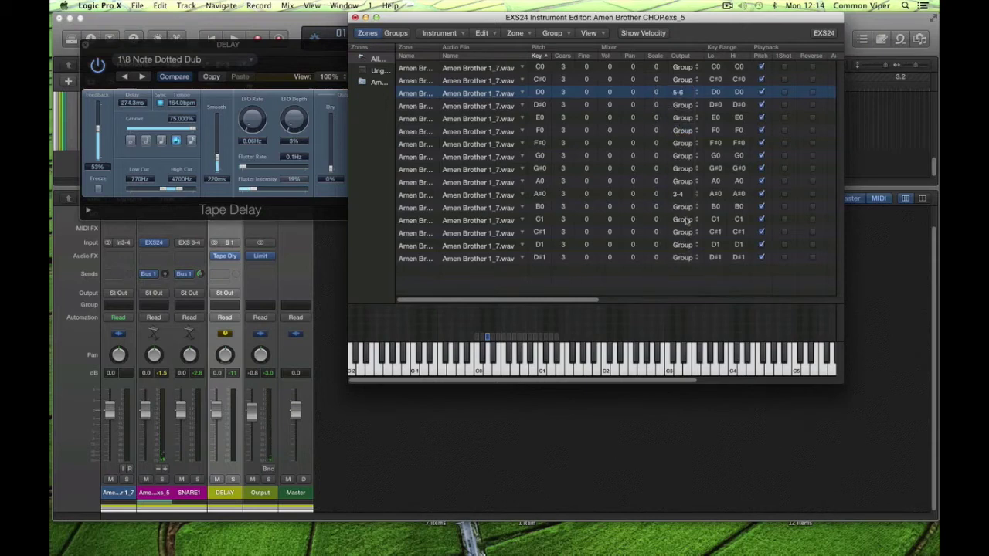
left_click(529, 357)
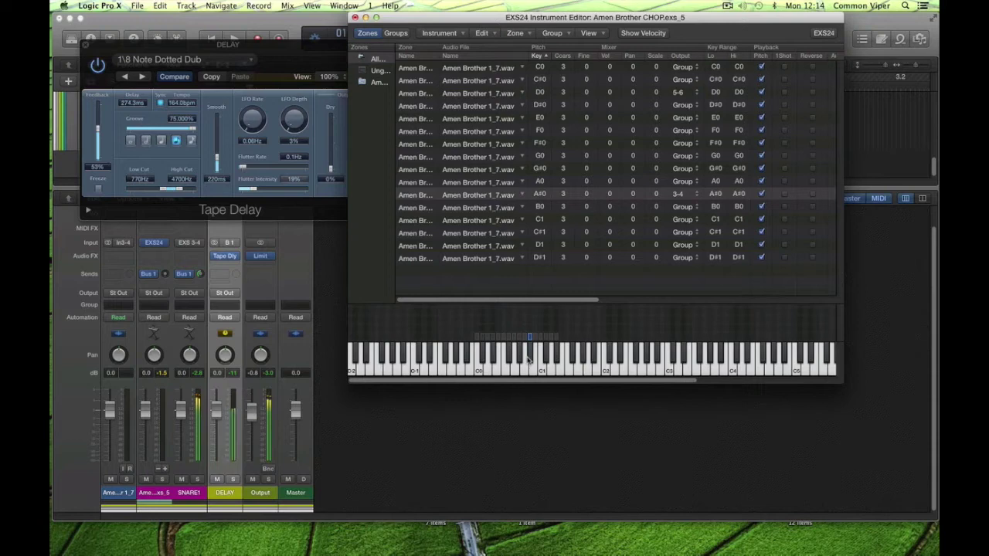
left_click(487, 369)
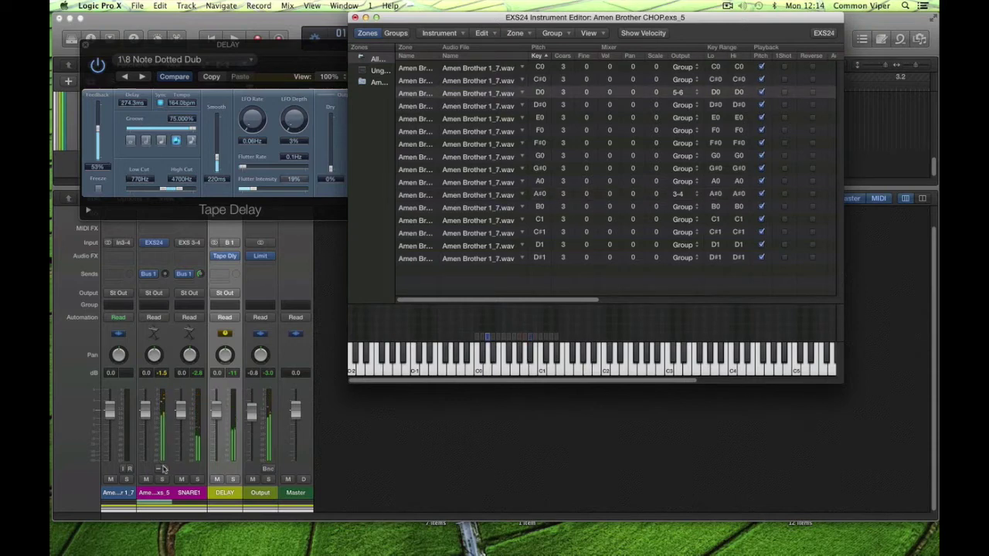
left_click(163, 469)
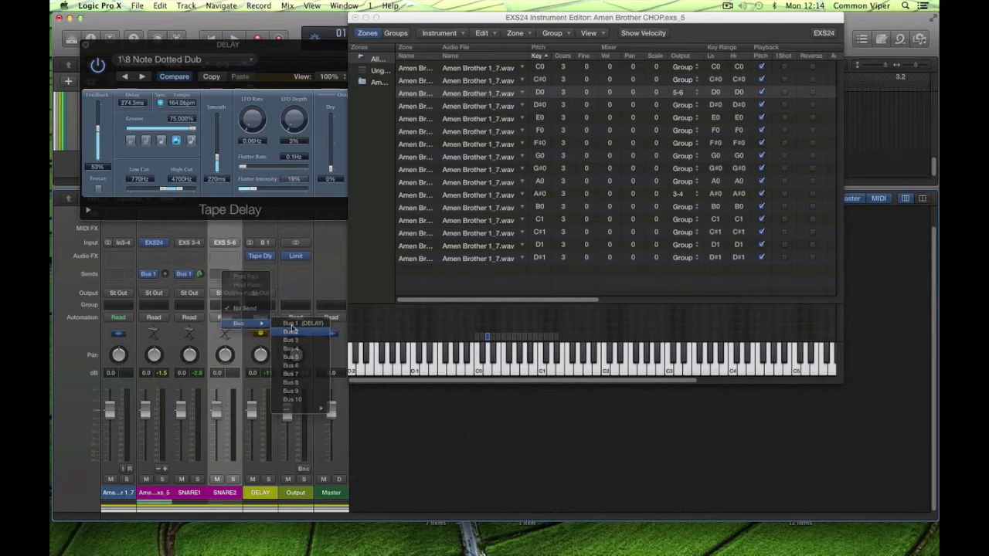
Send the sampler, SNARE1 and SNARE2 strips to Bus 1 and Bus 2, then select the Bus 2 aux.
left_click_drag(150, 499, 219, 499)
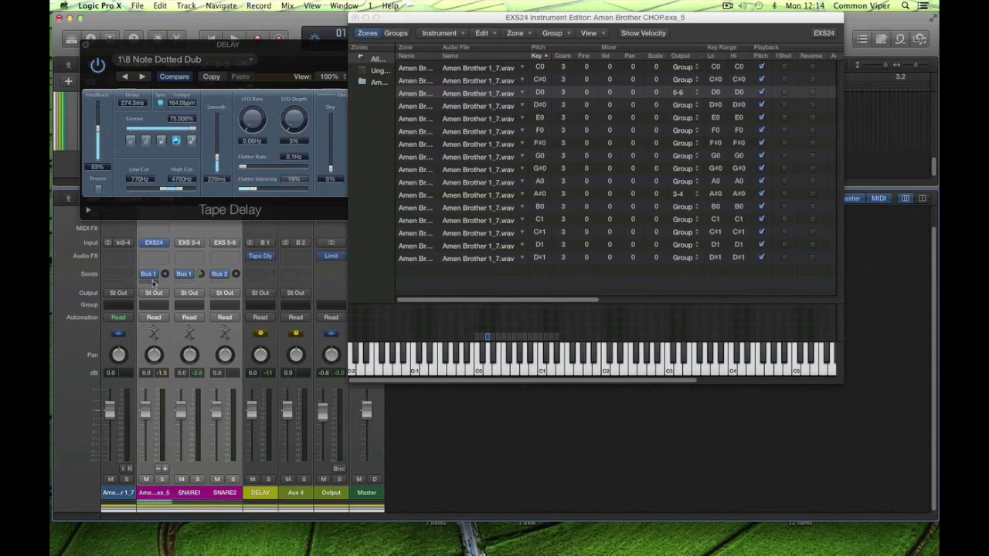
left_click(238, 291)
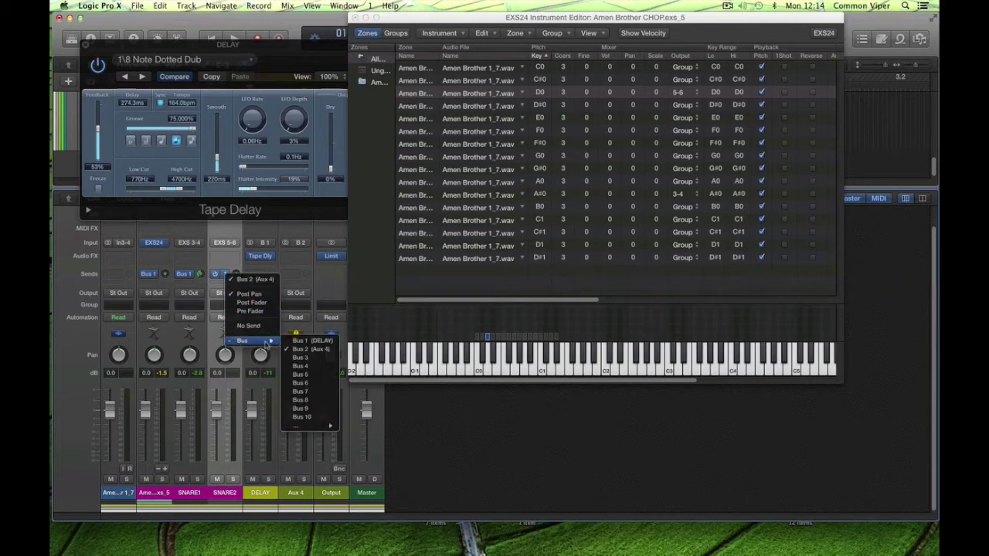
left_click(301, 341)
left_click_drag(157, 495, 217, 499)
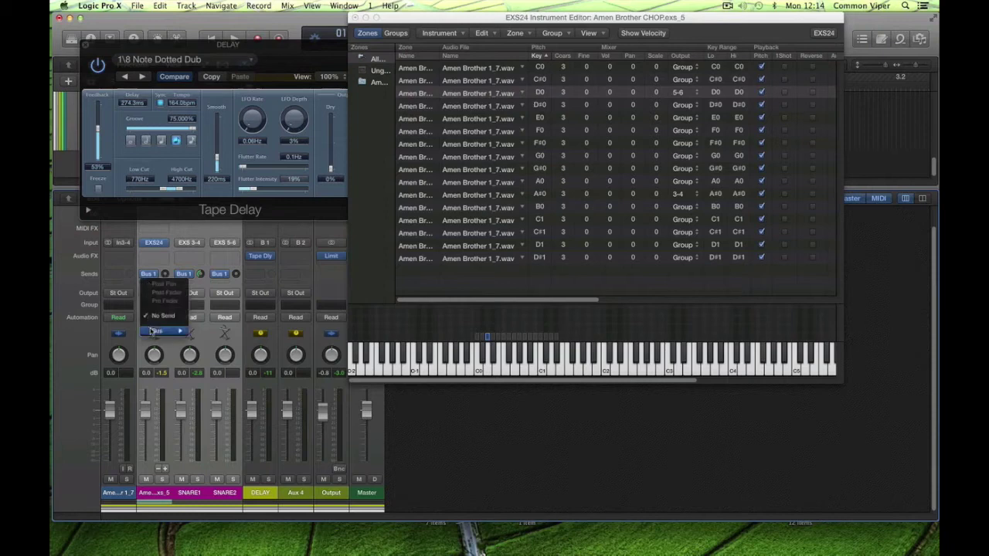
left_click(279, 492)
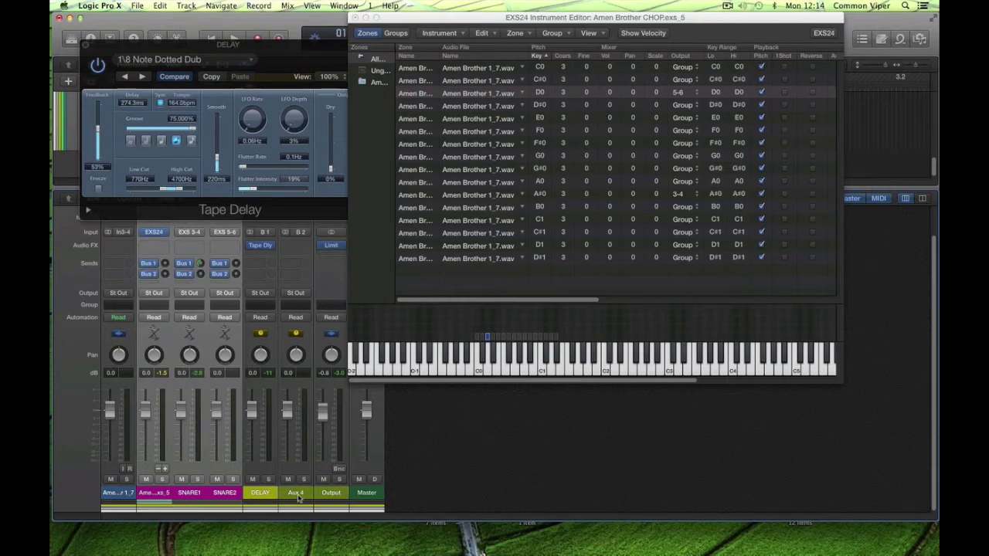
left_click(297, 496)
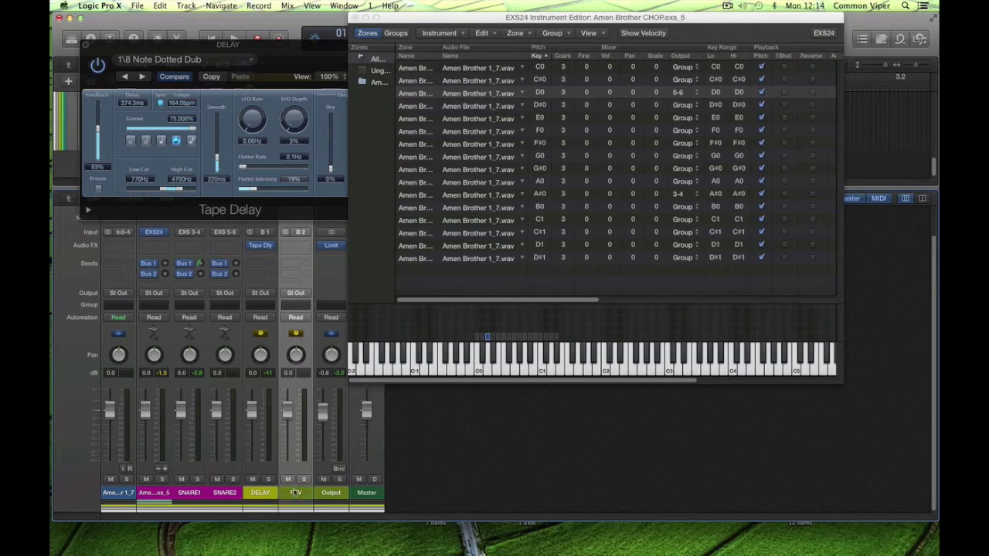
Insert a stereo Space Designer reverb on the REV aux.
key("alt+c")
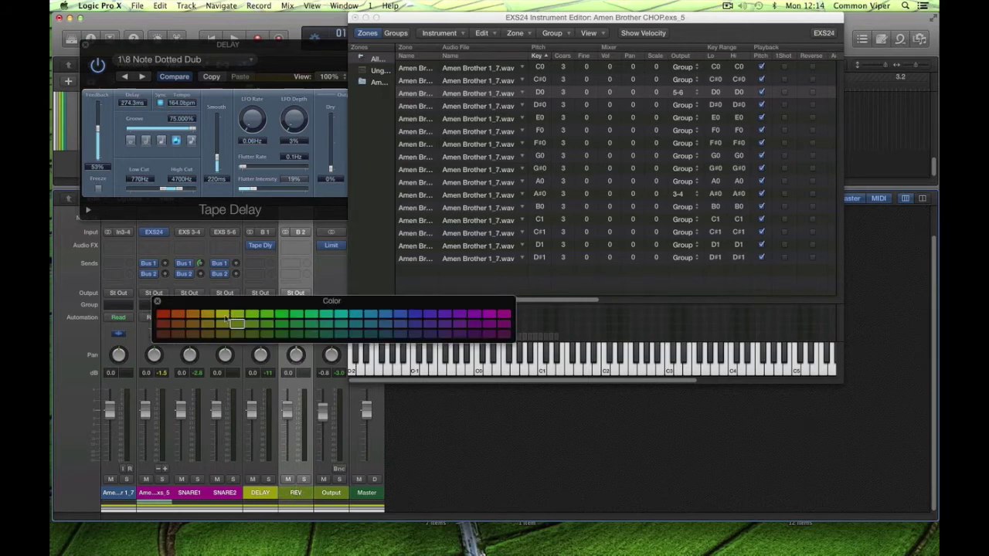
left_click(157, 302)
left_click(302, 246)
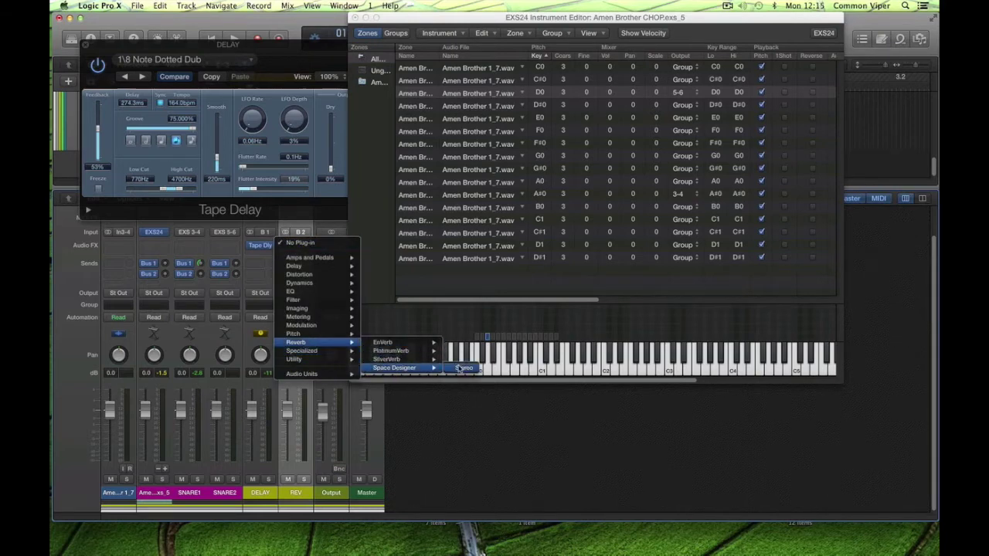
left_click(462, 367)
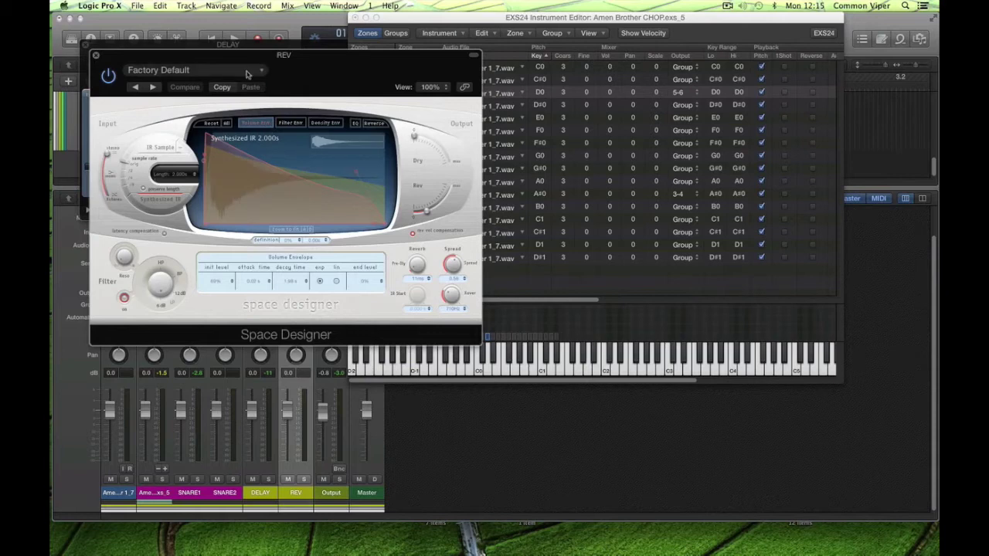
Load the 03.0s Modern Spring preset, play the loop to hear it, then close the reverb window.
left_click(247, 73)
mouse_move(221, 261)
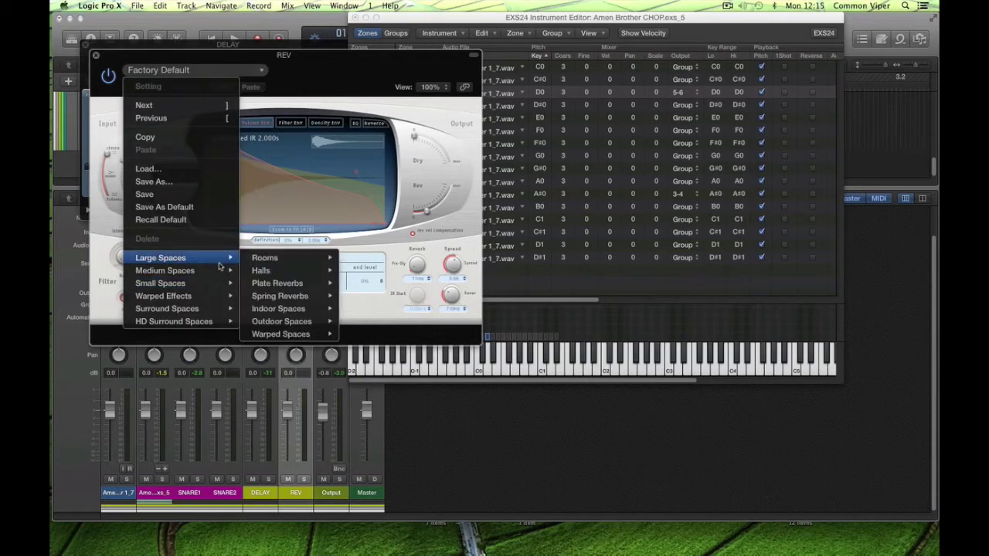
mouse_move(282, 297)
left_click(370, 297)
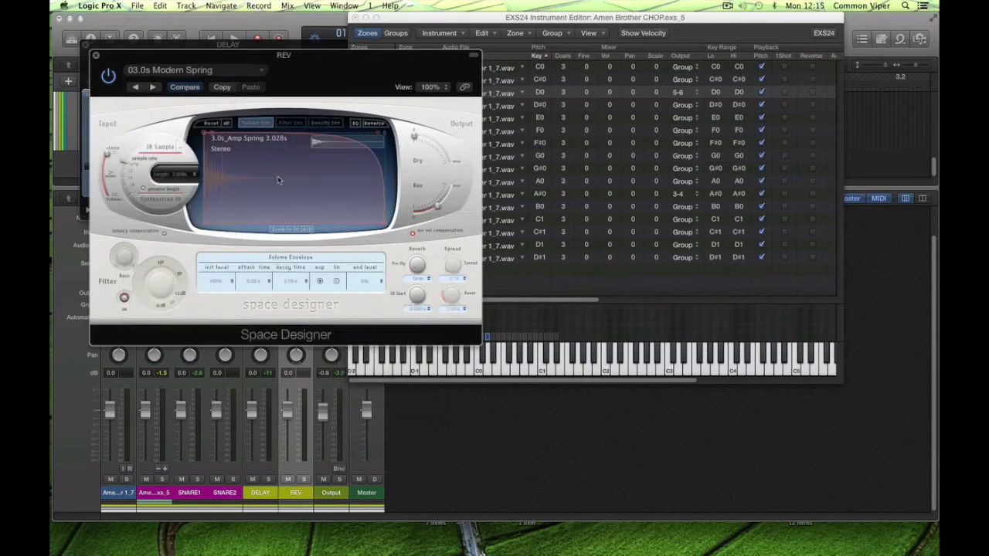
left_click_drag(204, 59, 584, 159)
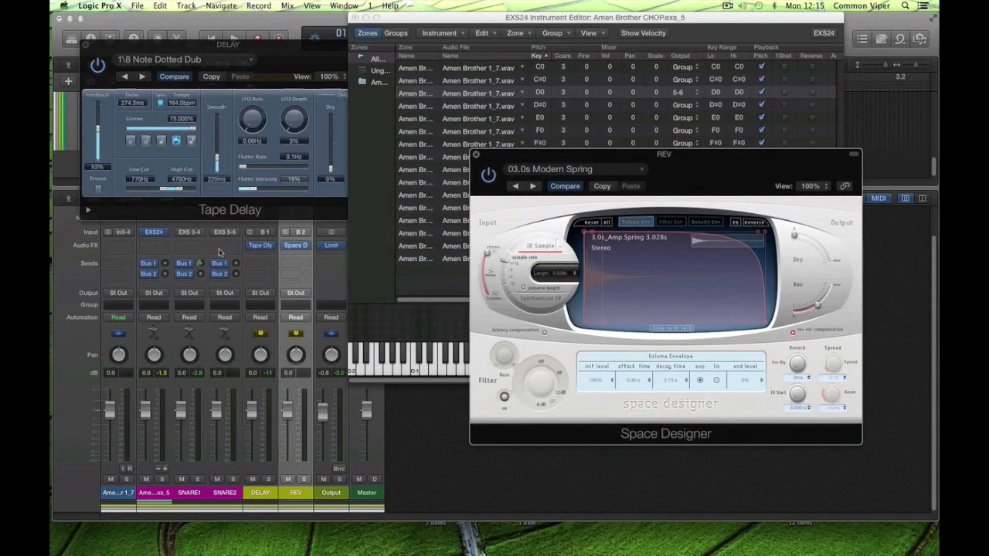
key("space")
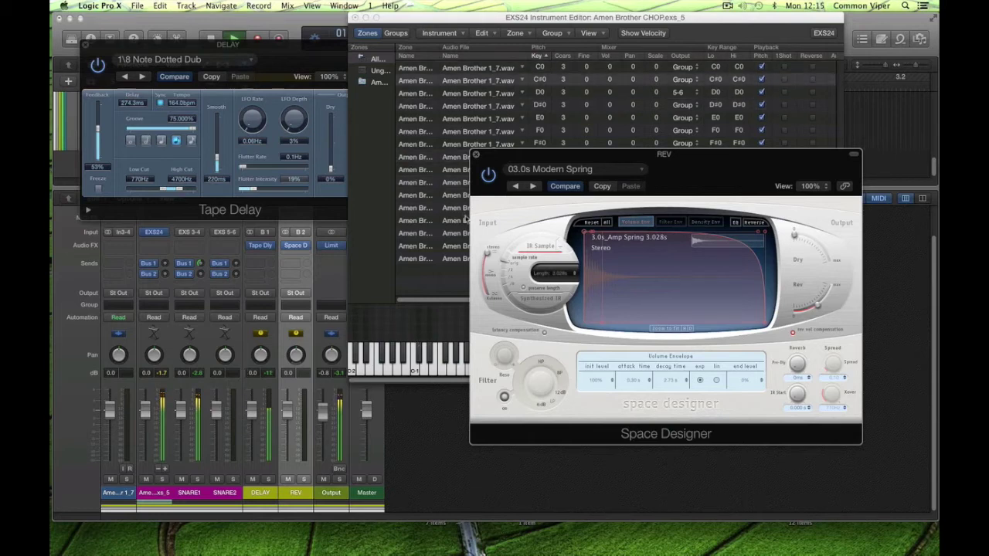
left_click(477, 156)
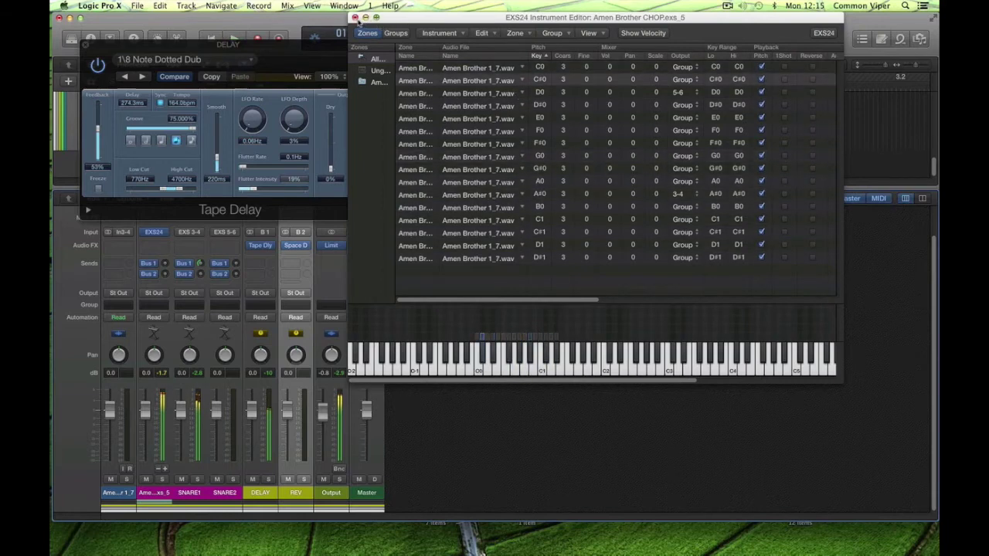
Reposition the EXS24 Instrument Editor to show more columns and select the D0 snare zone.
left_click_drag(385, 17, 695, 199)
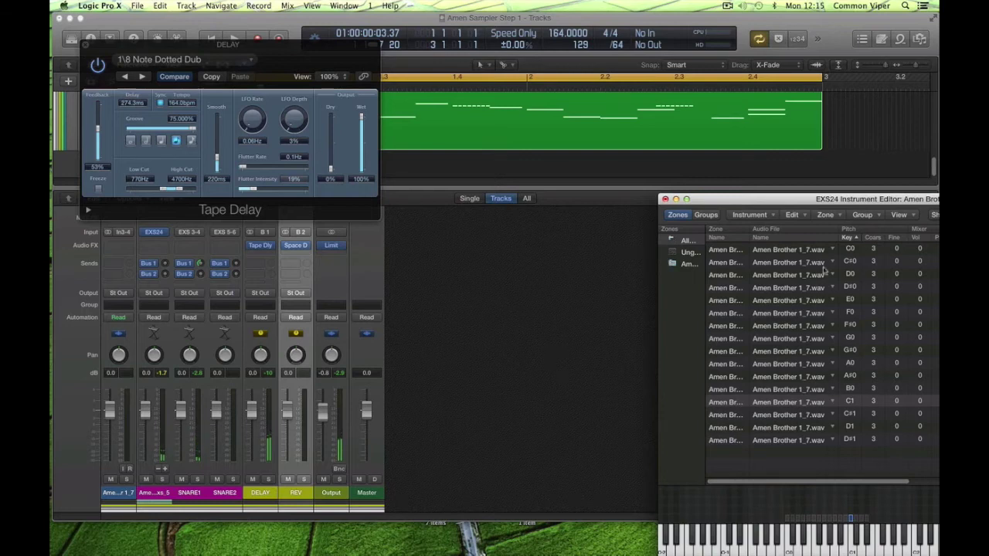
left_click_drag(796, 205, 596, 197)
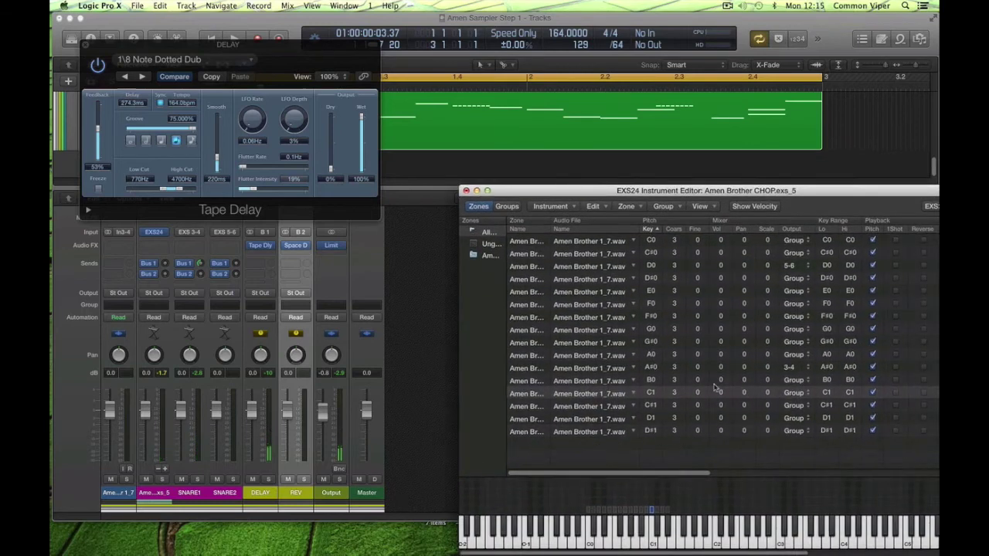
left_click(578, 267)
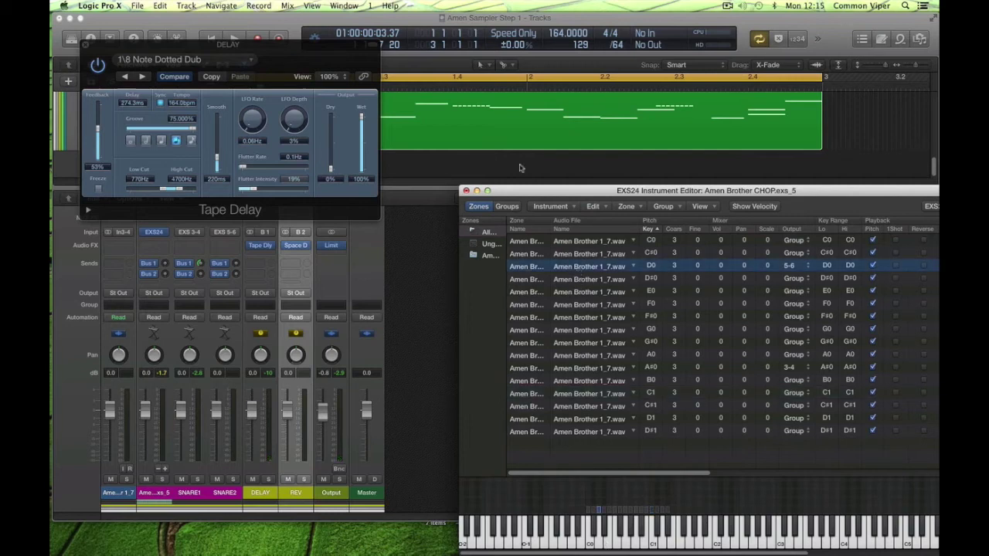
In the Piano Roll, drag the next Amen note down to D0 and audition the pattern with Cycle.
double_click(506, 140)
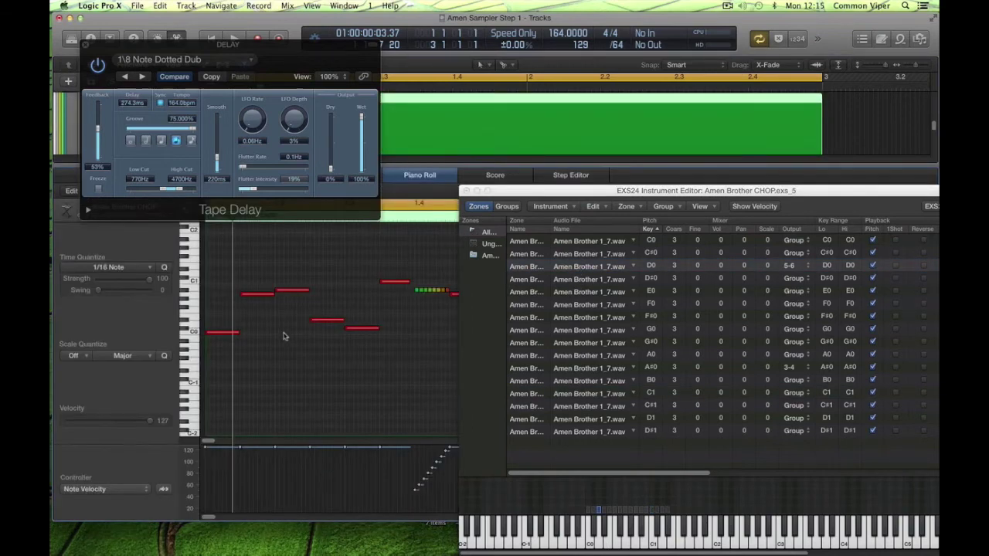
left_click(289, 291)
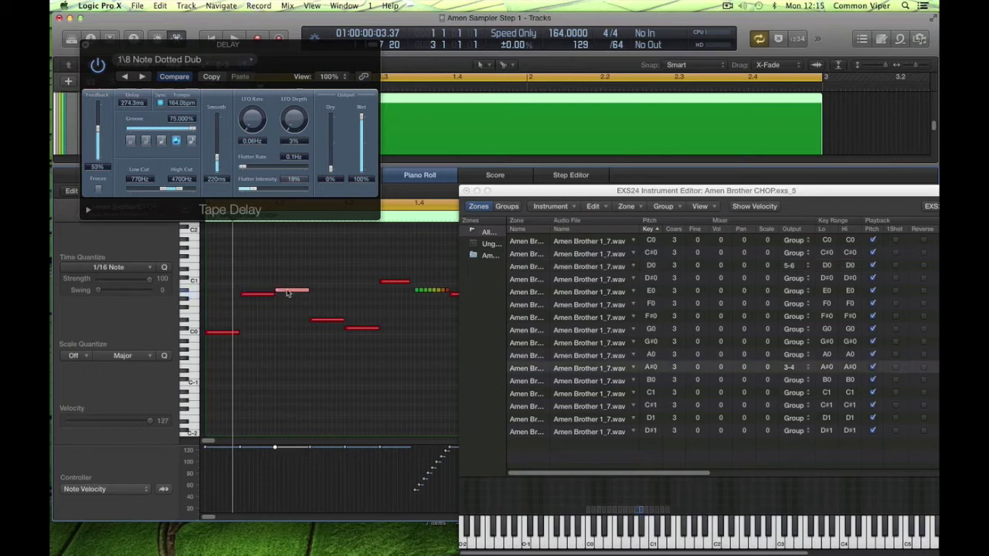
left_click_drag(287, 292, 285, 328)
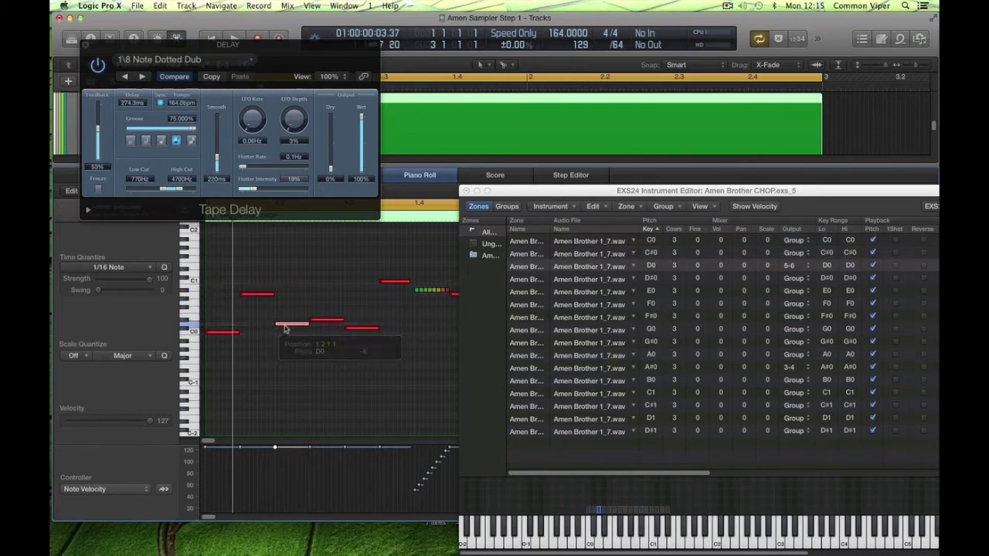
key("space")
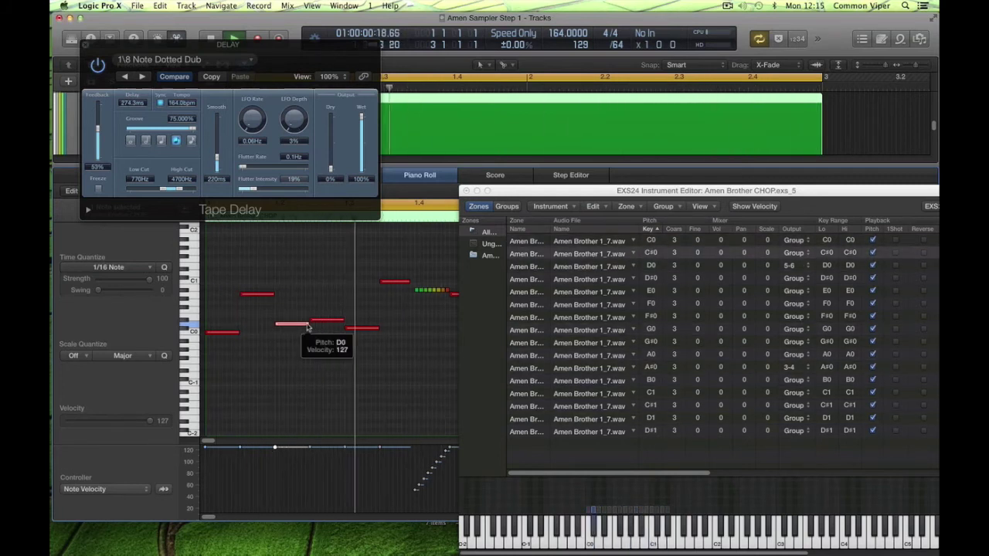
key("c")
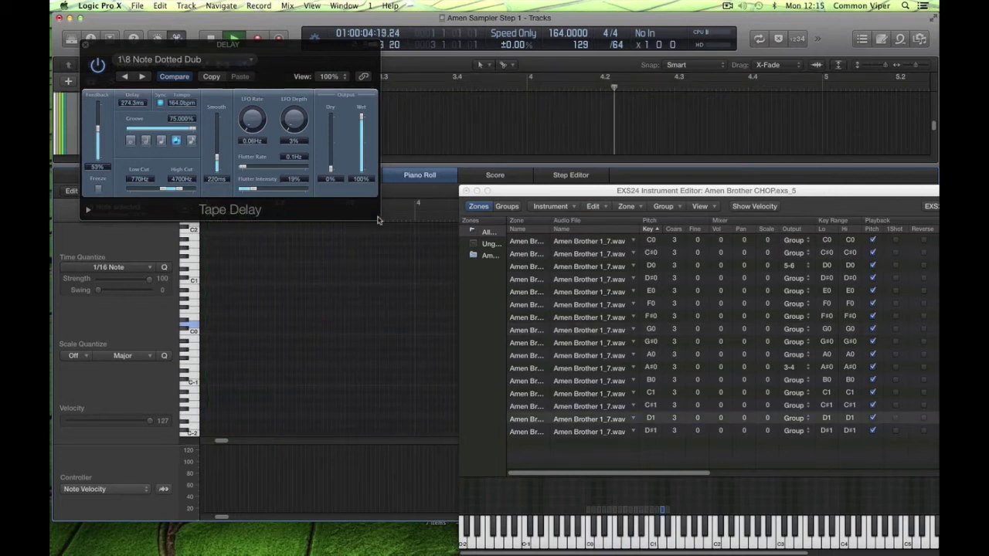
key("c")
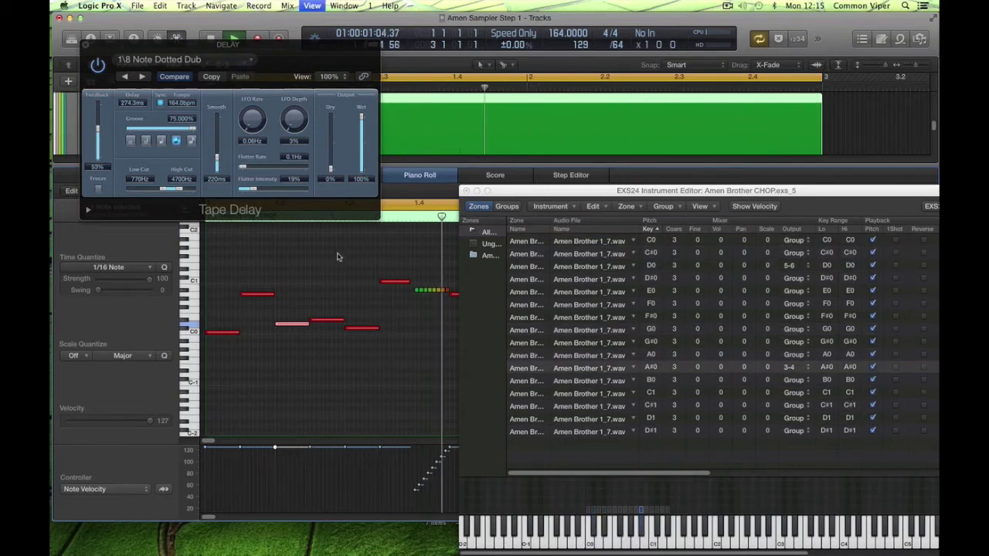
With the Mixer shown, set SNARE2's Bus 2 reverb send to -11.0 dB.
key("x")
left_click_drag(236, 275, 240, 205)
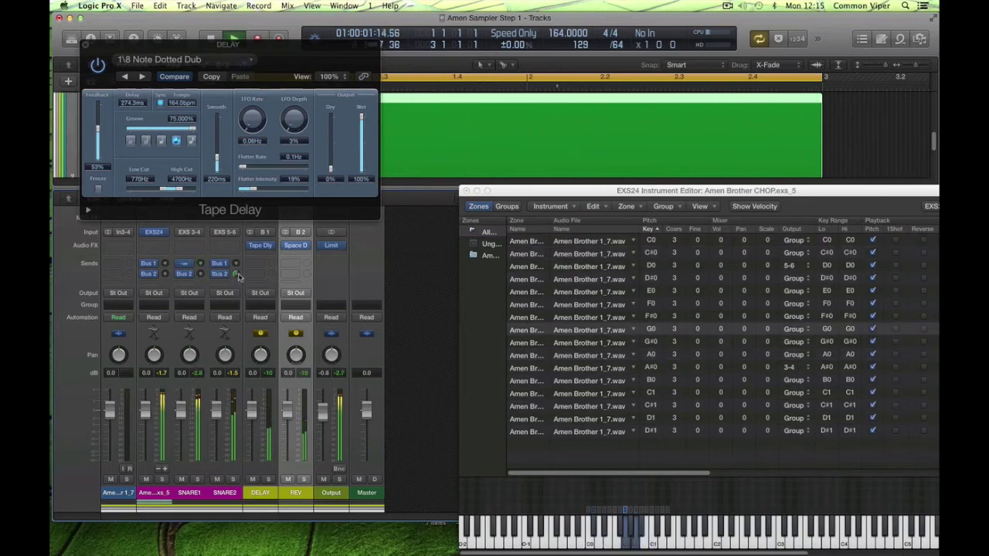
left_click_drag(237, 288, 202, 278)
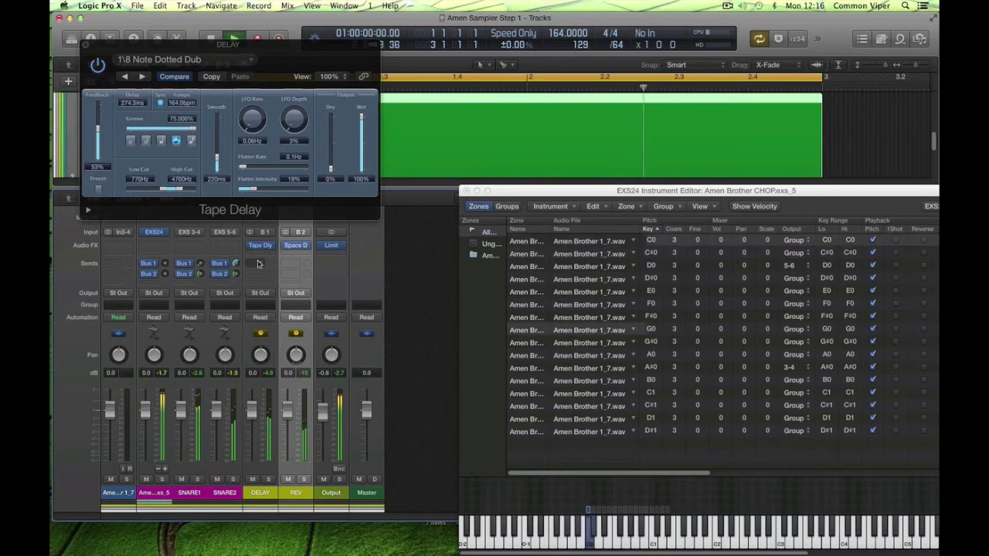
Route the DELAY aux's send to Bus 2 and give REV a Bus 1 send at -20.5.
left_click(256, 286)
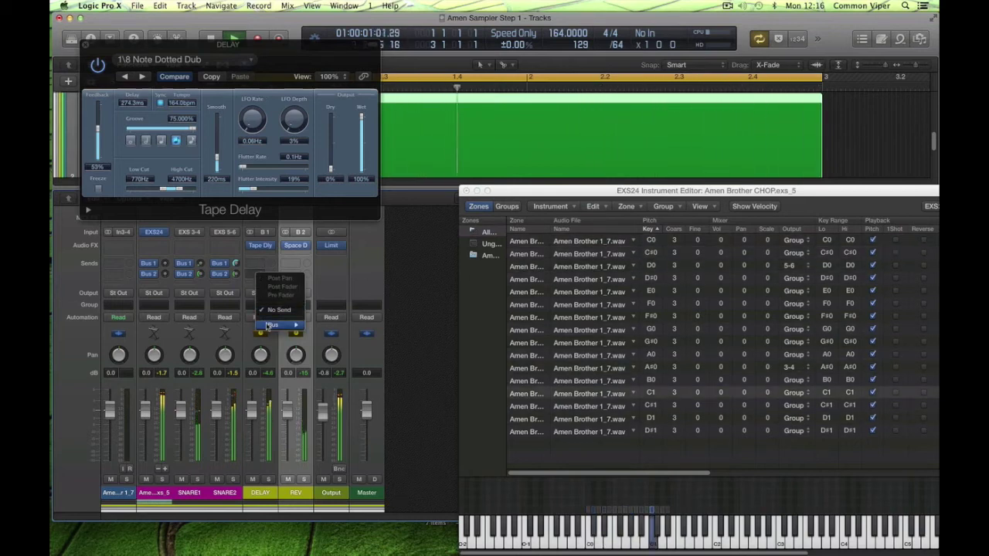
mouse_move(278, 325)
left_click(311, 333)
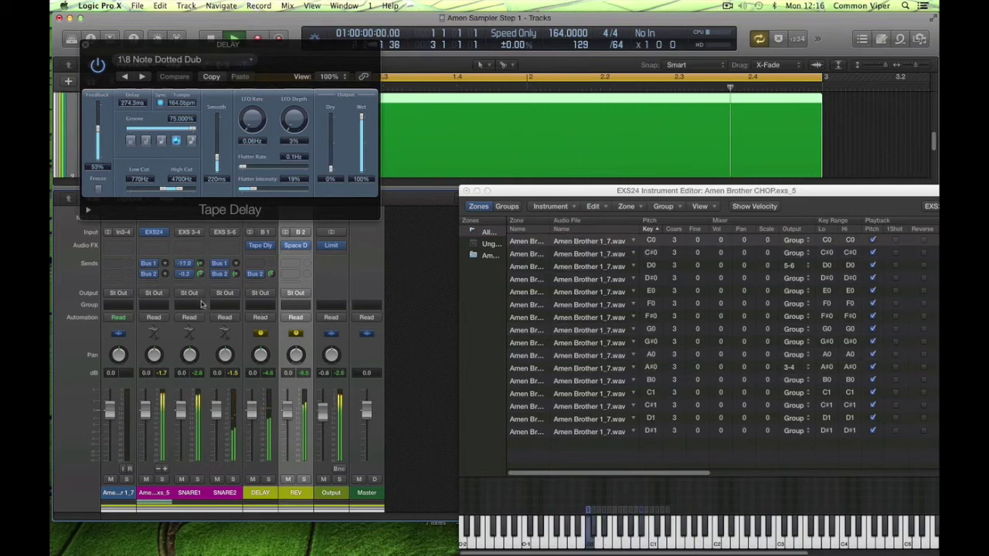
left_click(291, 263)
mouse_move(321, 311)
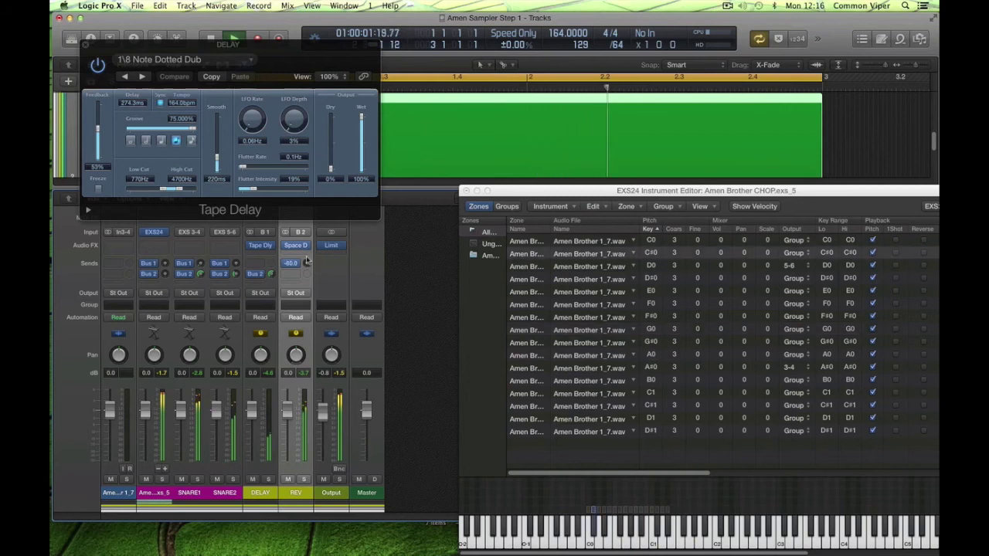
mouse_move(306, 261)
left_mouse_down()
mouse_move(301, 237)
mouse_move(297, 257)
left_mouse_up()
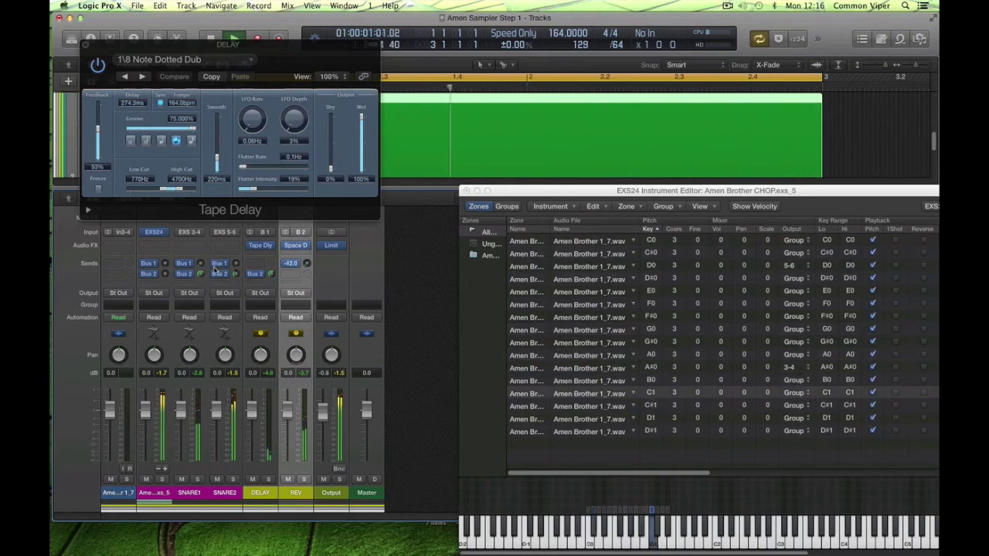
Set SNARE1's Bus 1 delay send to -3.7, SNARE2's to -8.2, and mute the EXS24 track.
left_click_drag(218, 265, 242, 195)
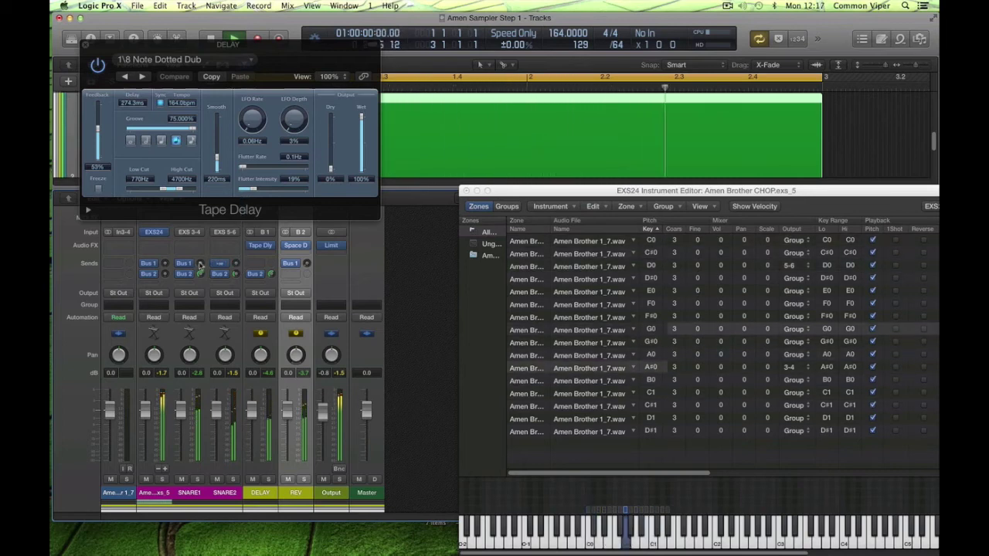
left_click_drag(199, 264, 192, 317)
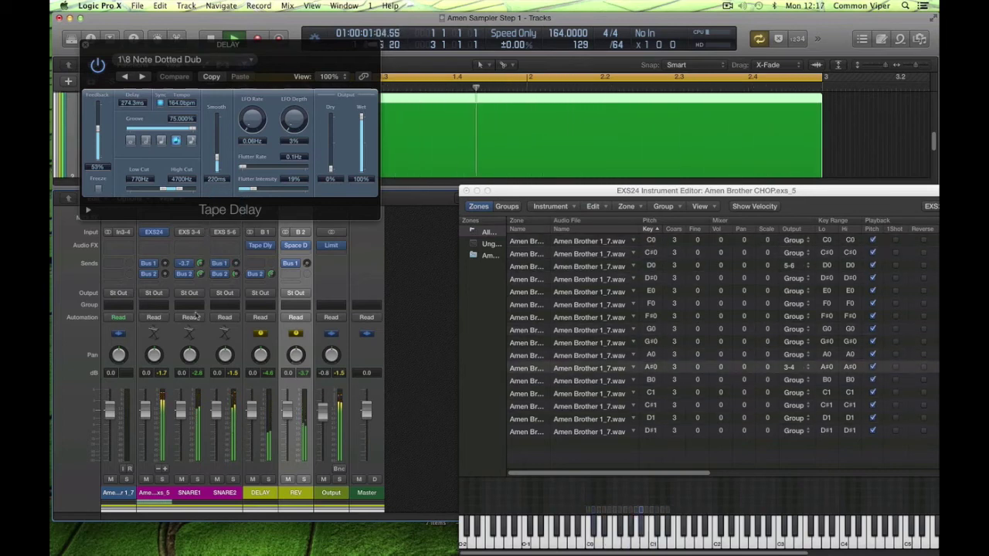
key("ctrl+m")
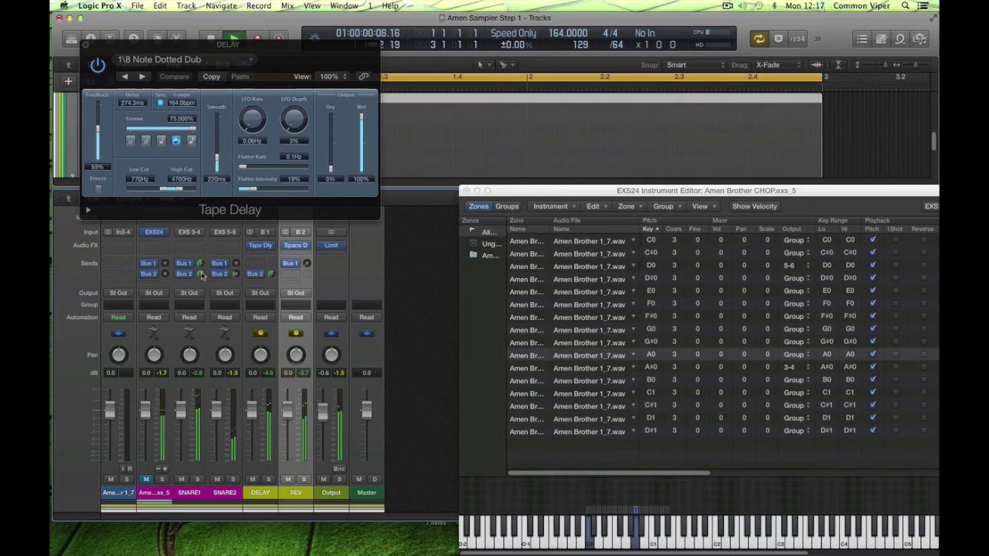
left_click(225, 263)
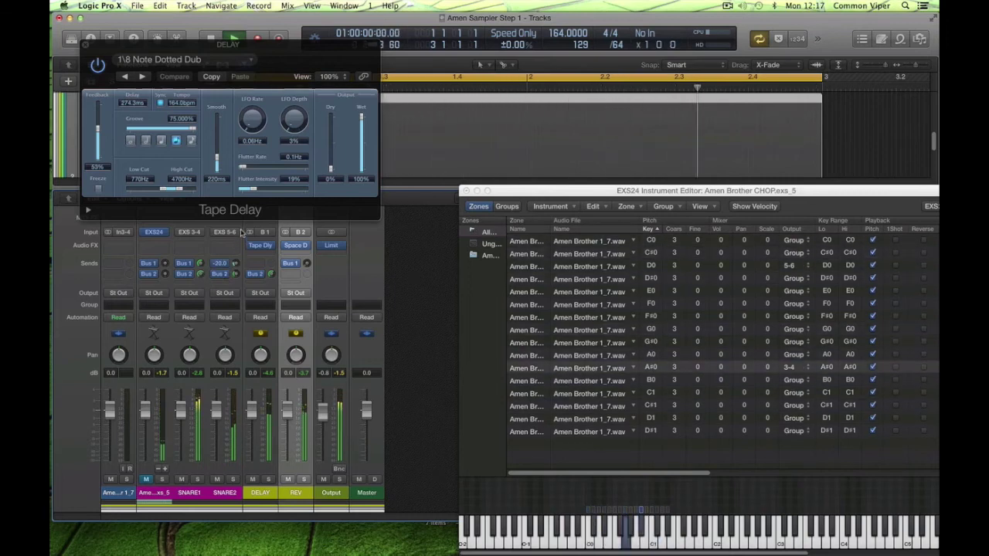
left_click_drag(242, 232, 215, 159)
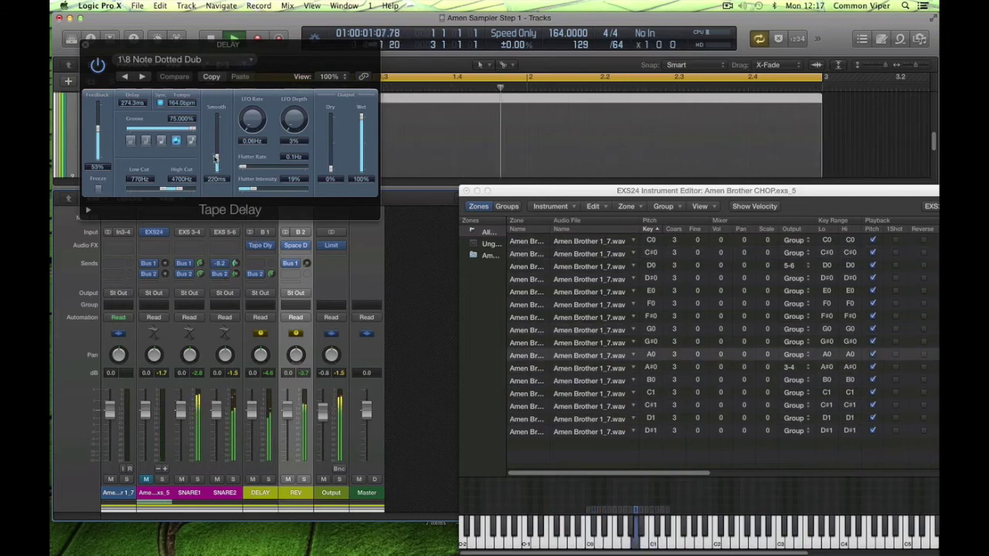